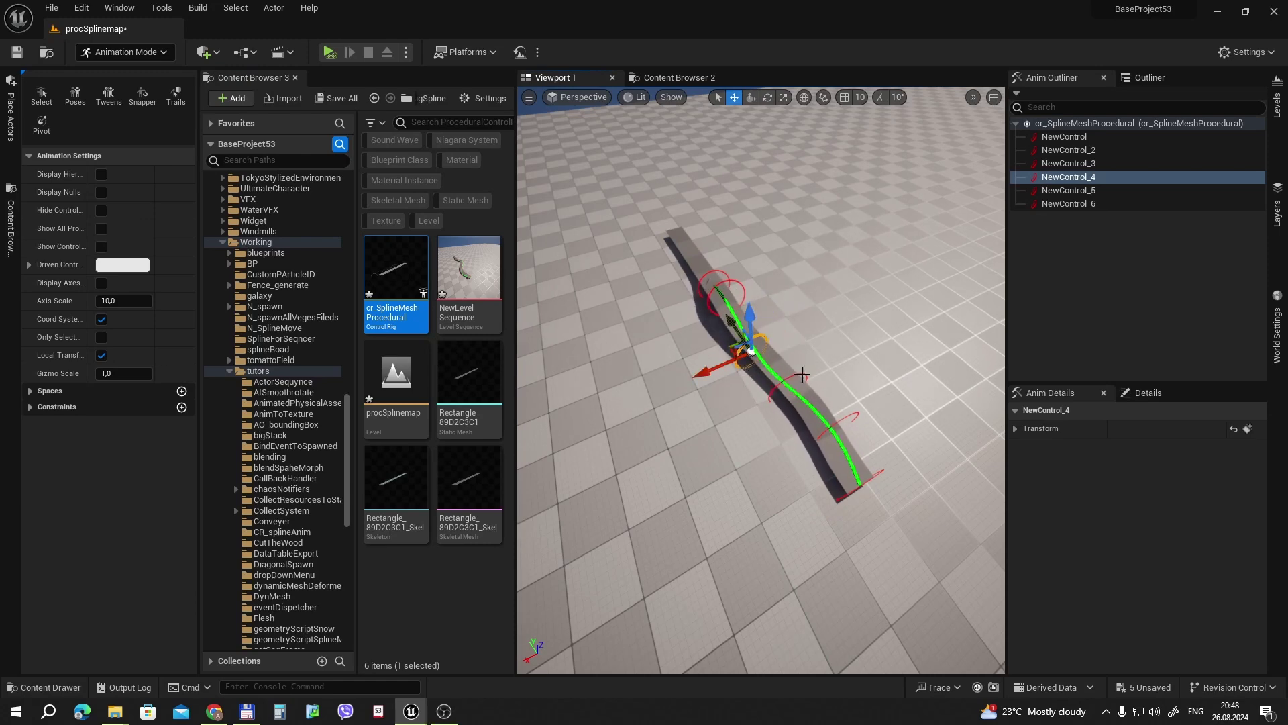
- Raise NewControl_3 and NewControl_4 with the gizmo to bend the curved mesh strip upward
click(777, 385)
mouse_move(744, 408)
mouse_down()
mouse_move(750, 396)
mouse_move(701, 434)
mouse_move(741, 399)
mouse_up()
drag(781, 356, 752, 299)
click(739, 352)
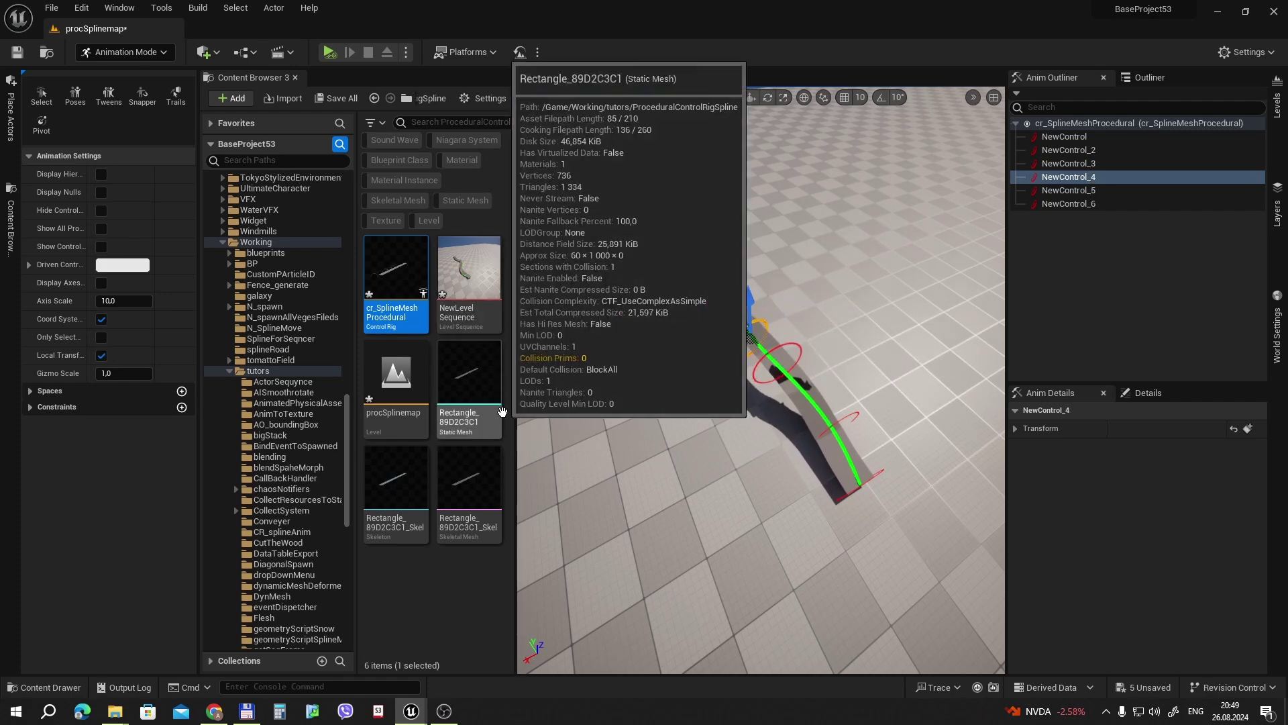
mouse_move(461, 474)
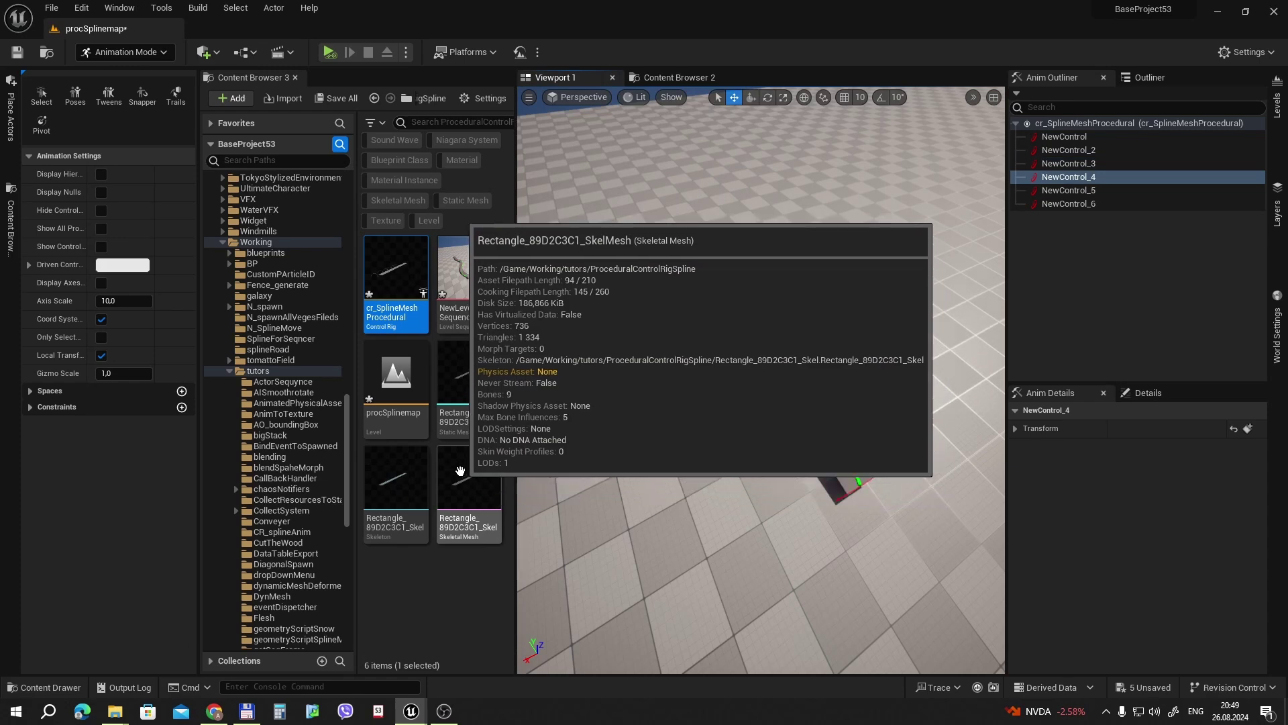
- Open Rectangle_89D2C3C1_SkelMesh, step through its joints from Root to joint7, then minimize the editor
double_click(460, 471)
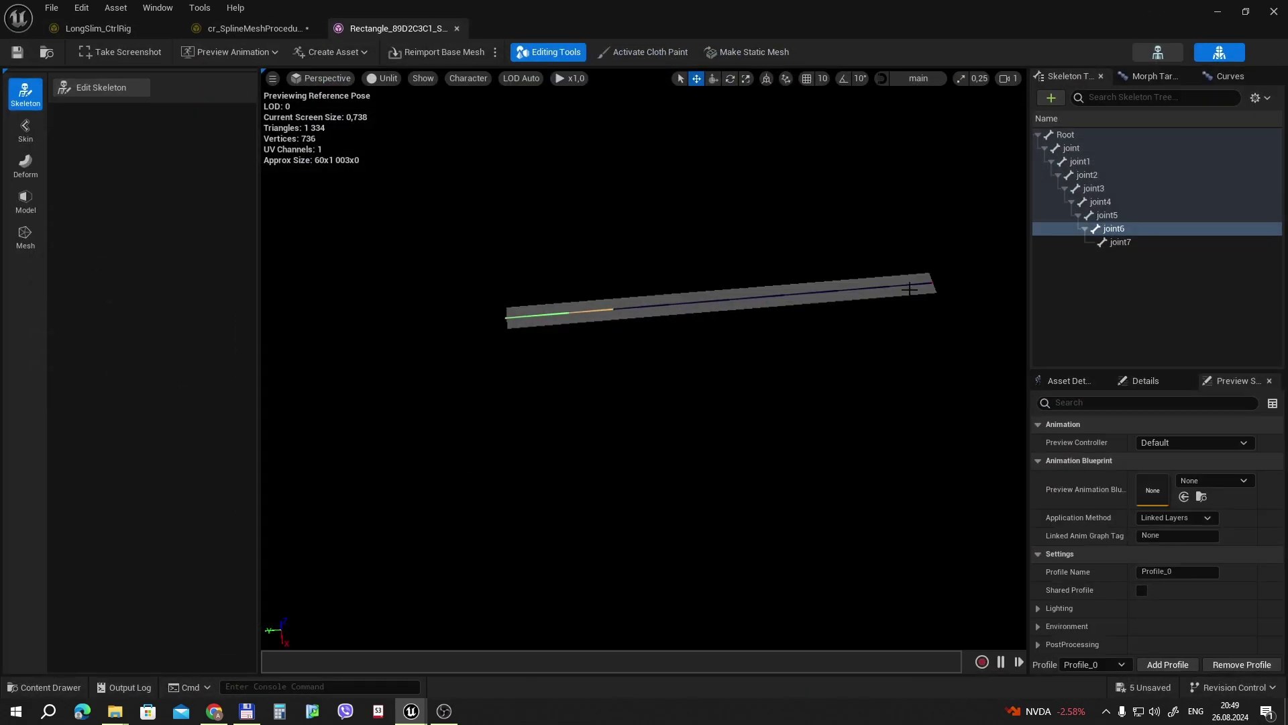
click(1085, 149)
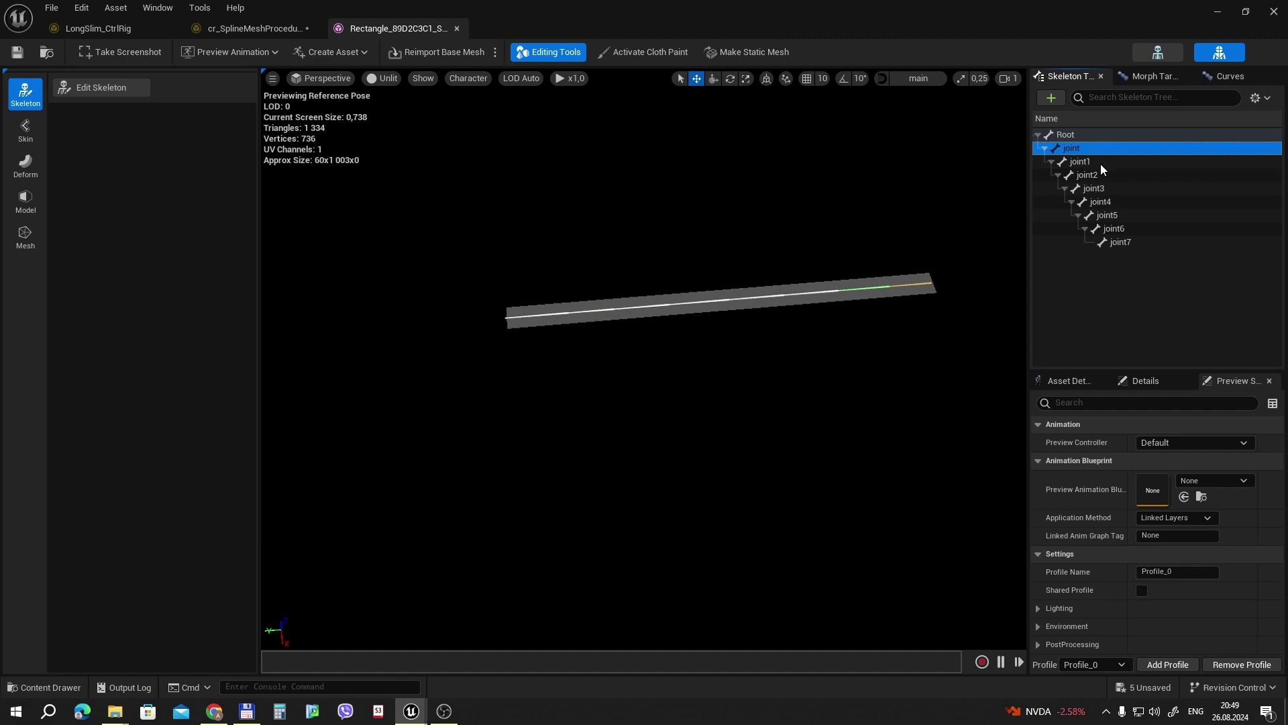
click(1099, 163)
key(Down)
key(Down)
key(Down)
key(Down)
key(Down)
key(Down)
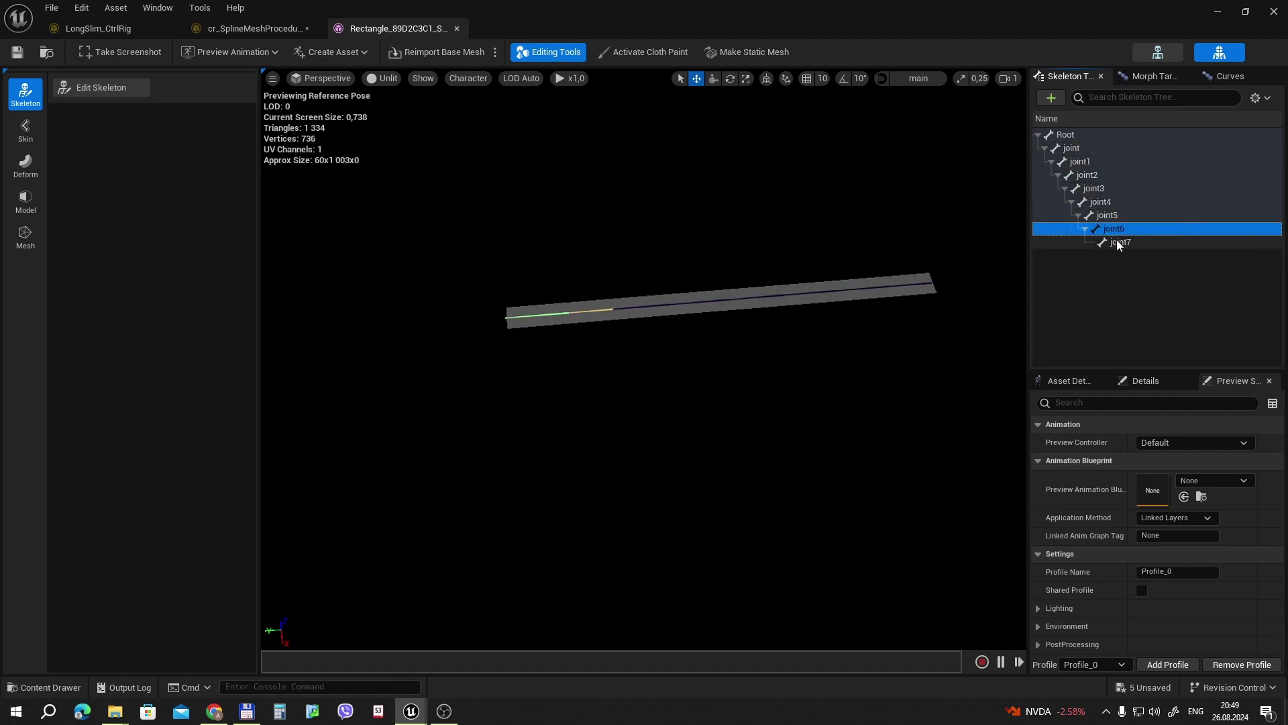
key(Up)
key(Up)
key(Up)
key(Up)
key(Up)
key(Up)
key(Up)
key(Up)
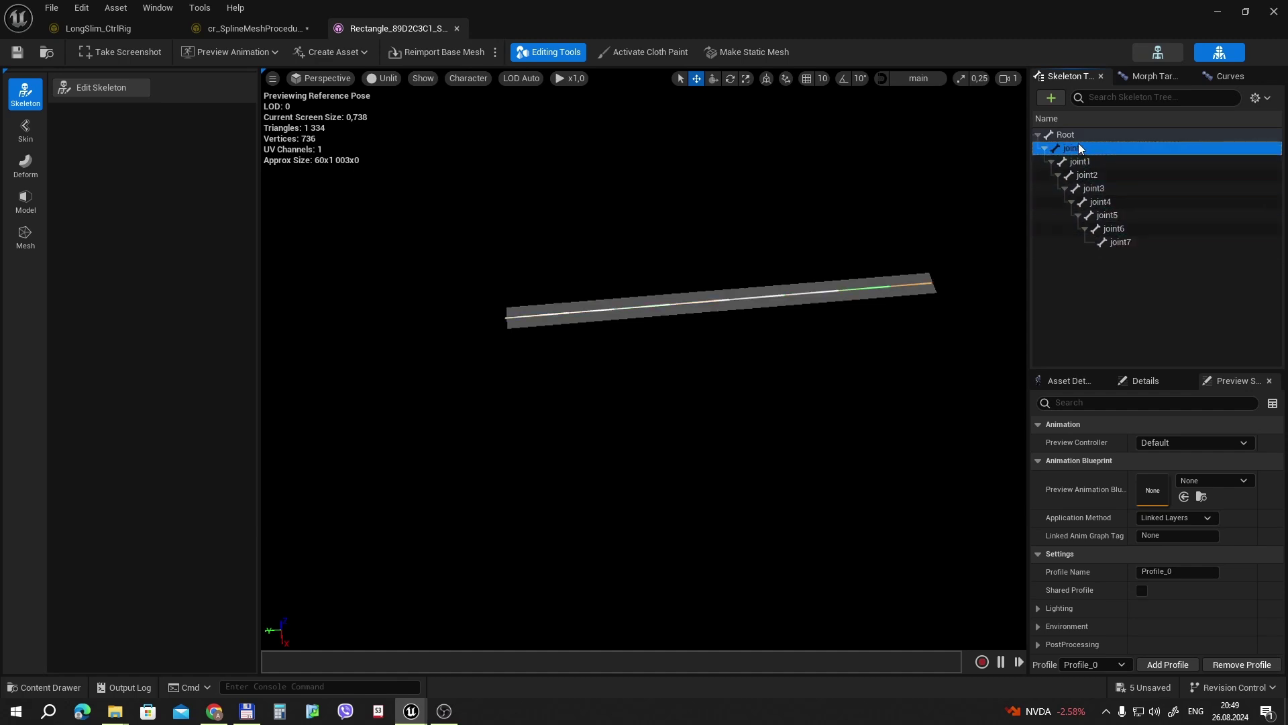
click(1218, 11)
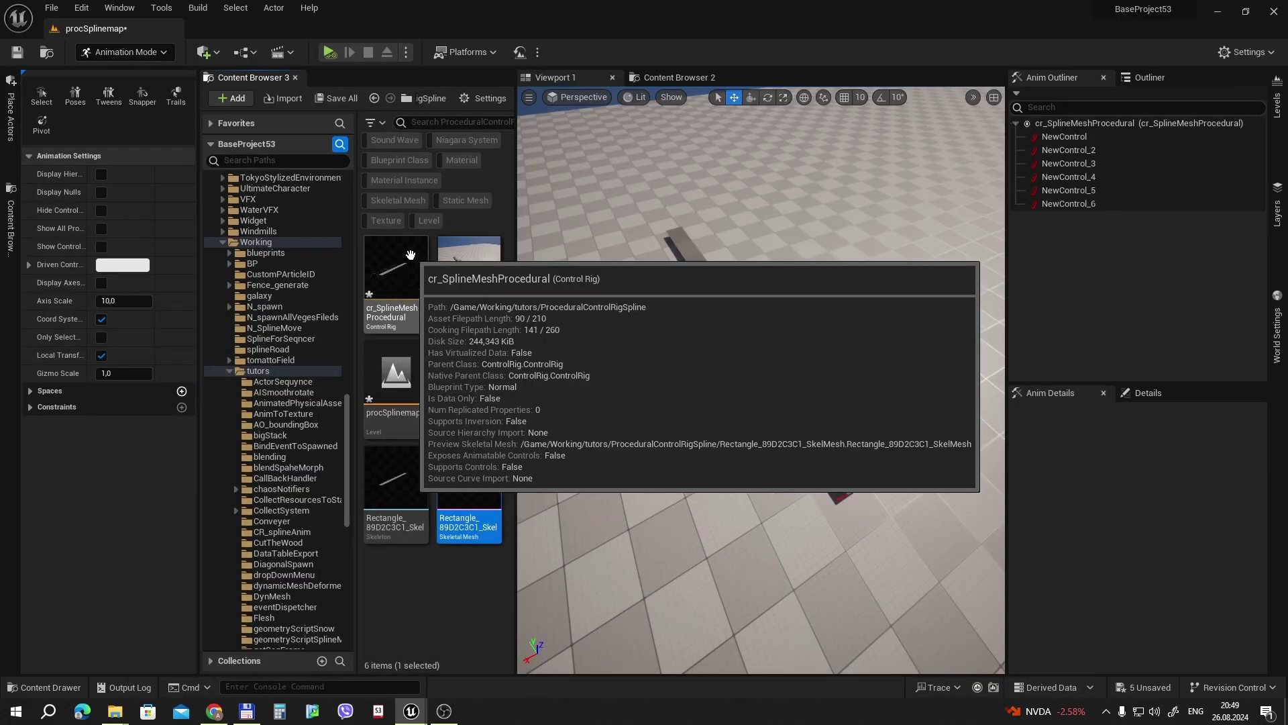
- Open the cr_SplineMeshProcedural Control Rig and box-select the construction nodes in its Rig graph
click(396, 273)
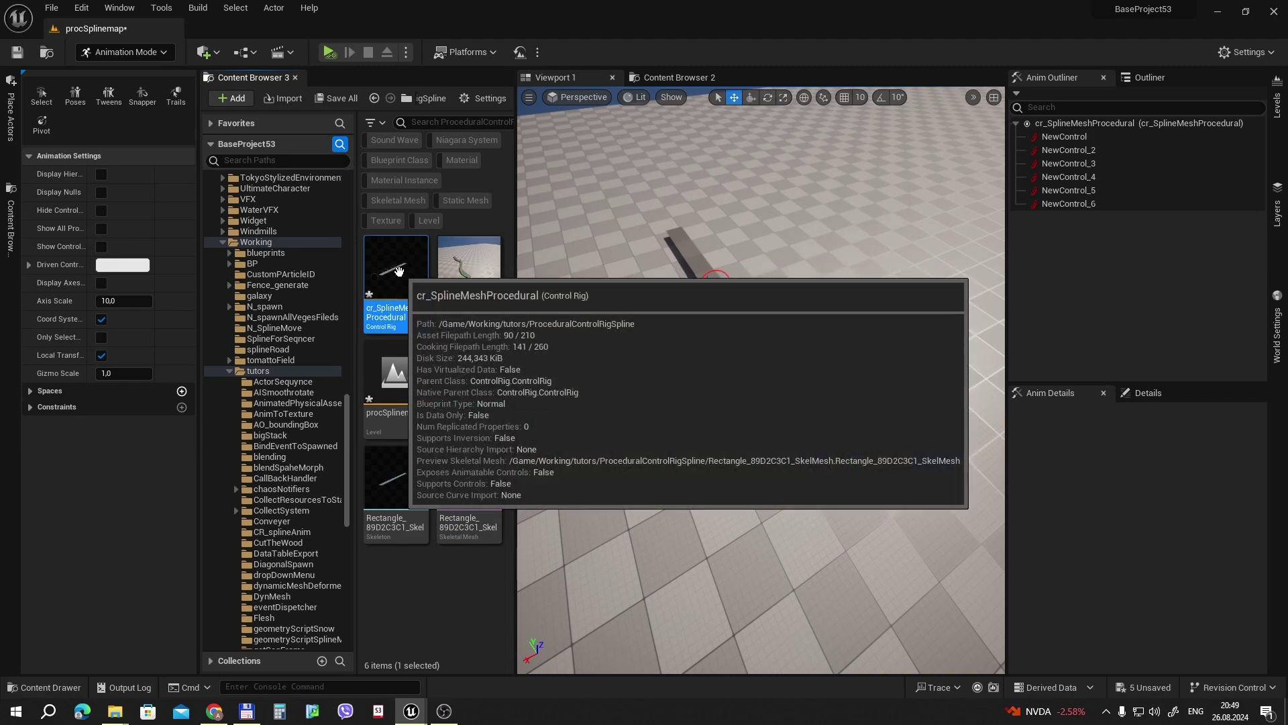
double_click(399, 271)
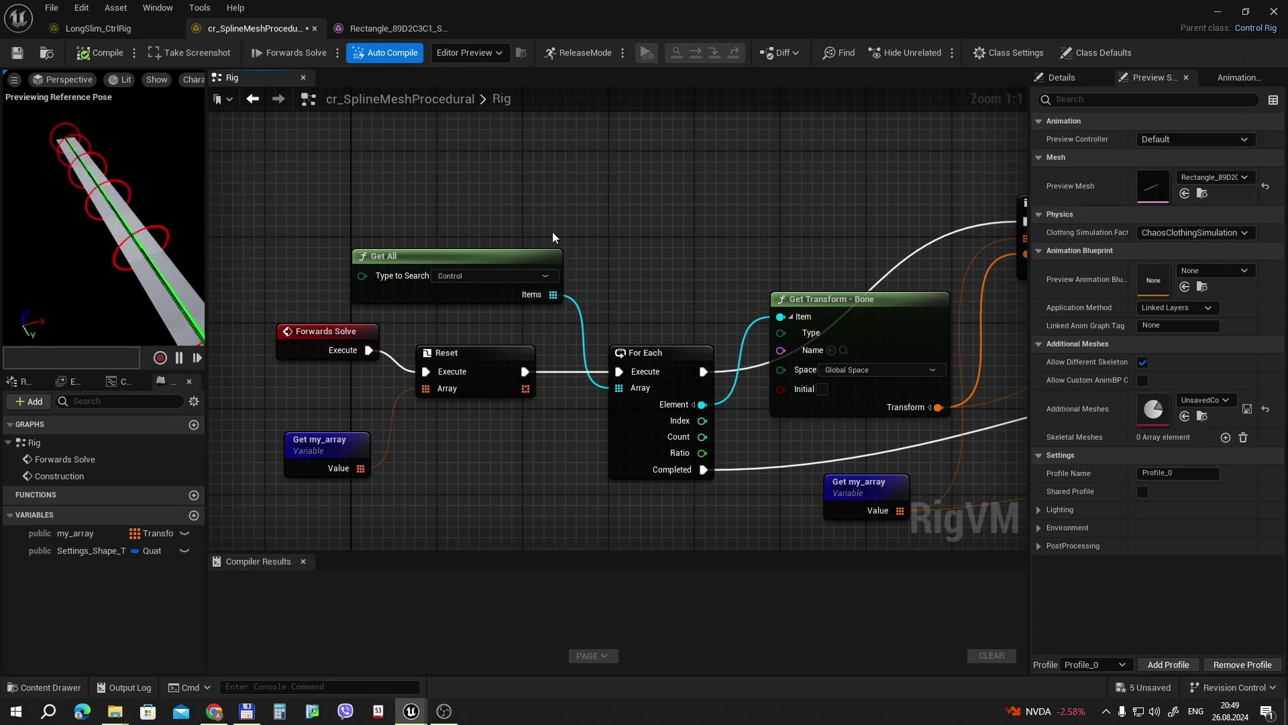
scroll(597, 282, down, 5)
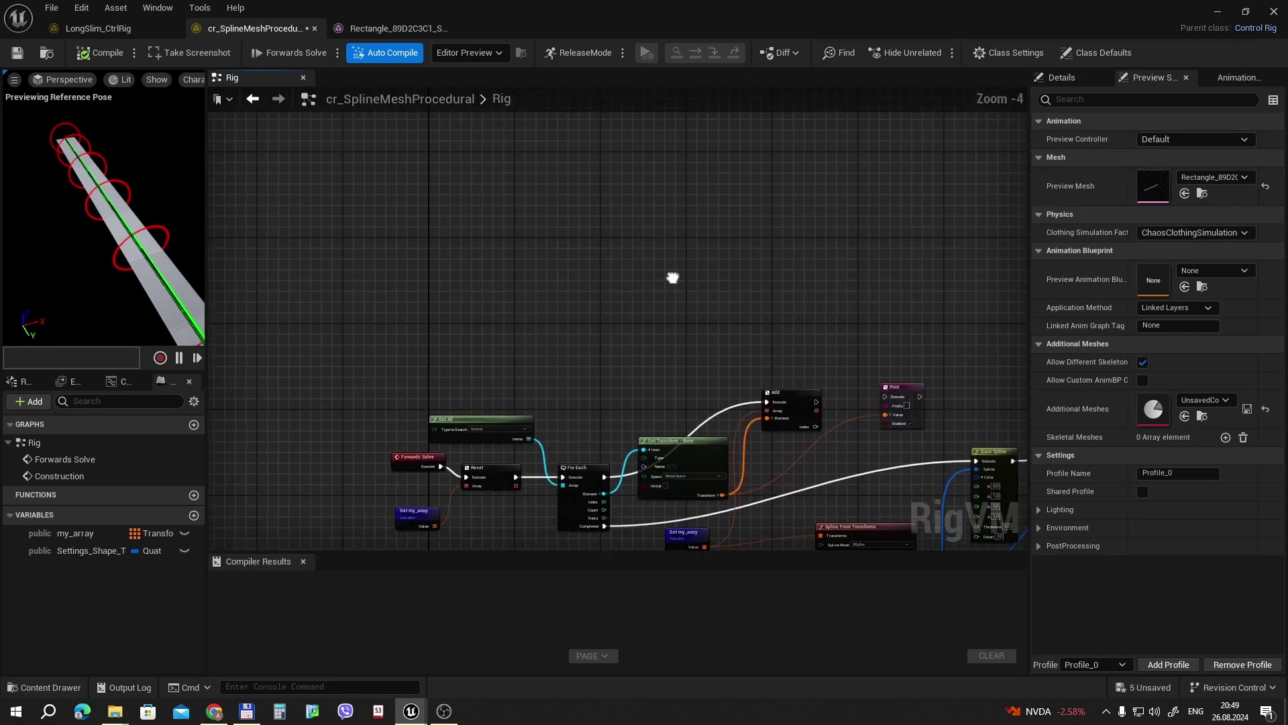
scroll(666, 312, down, 2)
right_drag(651, 201, 640, 375)
scroll(640, 374, up, 3)
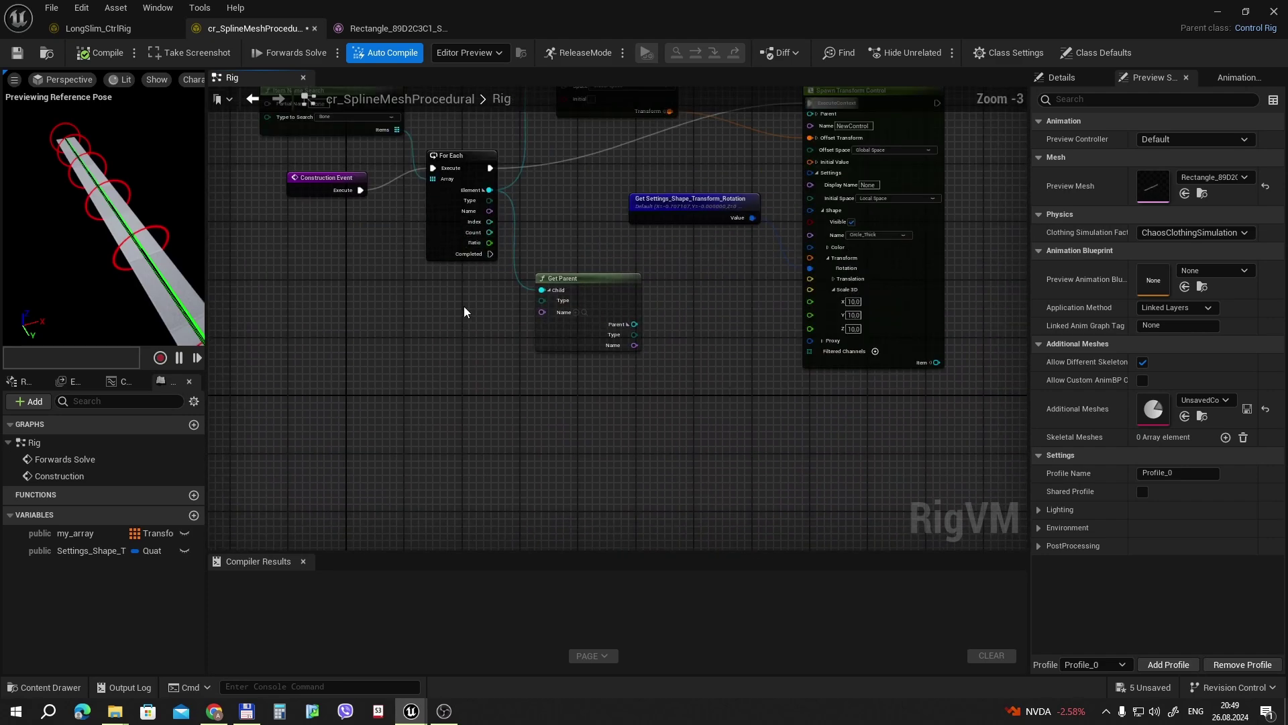
right_drag(429, 261, 466, 413)
drag(342, 206, 866, 438)
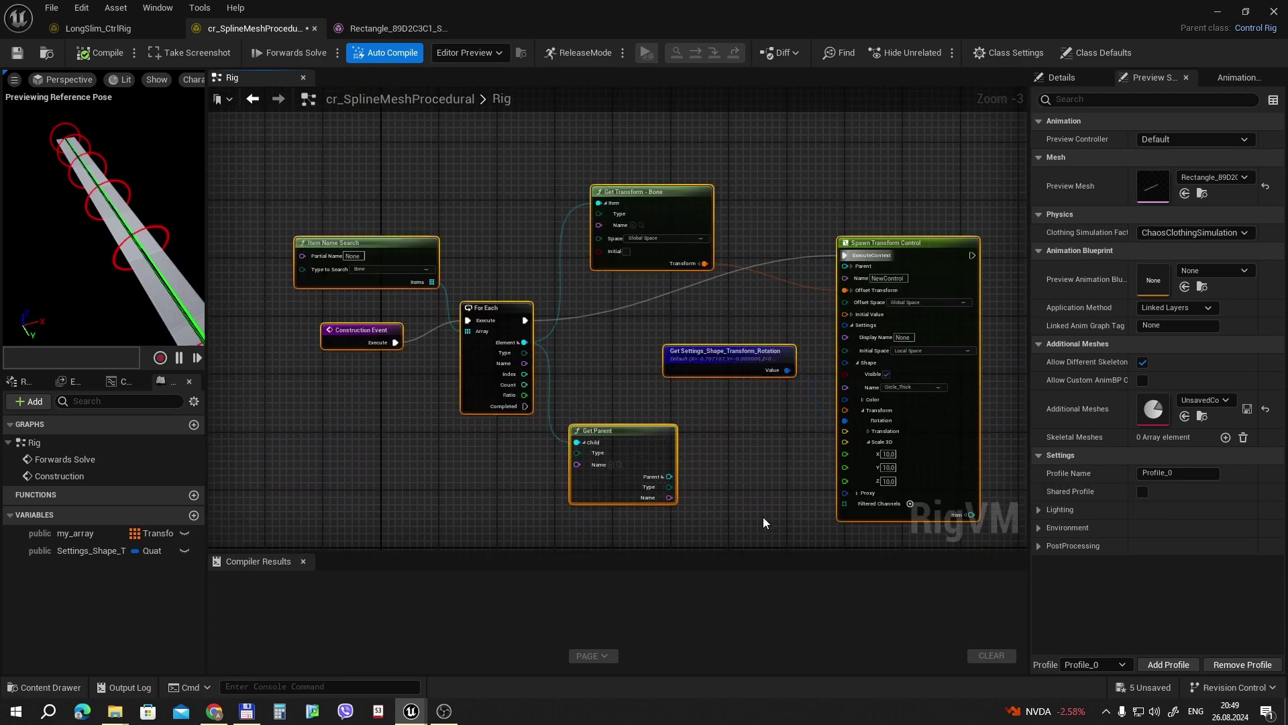
- Inspect the Forwards Solve node network, then bring the Construction Event nodes back into view
right_drag(752, 524, 708, 94)
scroll(733, 442, down, 2)
right_drag(732, 443, 679, 224)
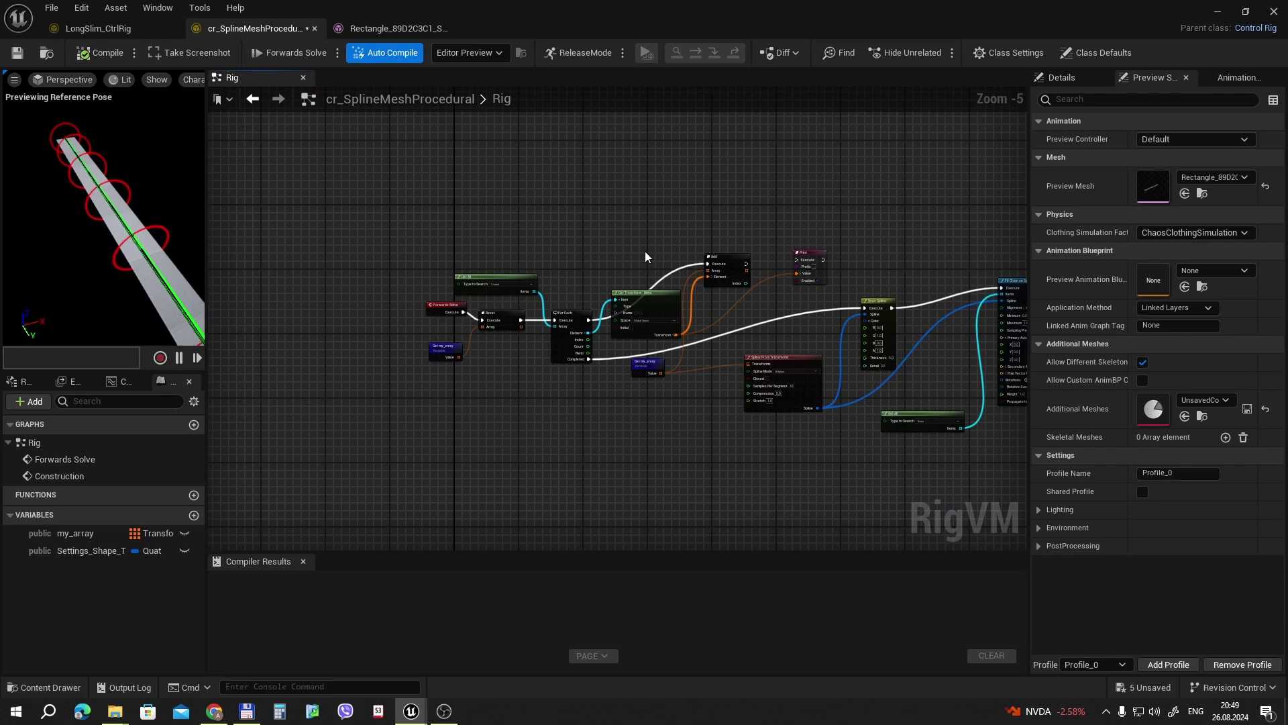
right_drag(584, 268, 489, 238)
drag(329, 184, 923, 464)
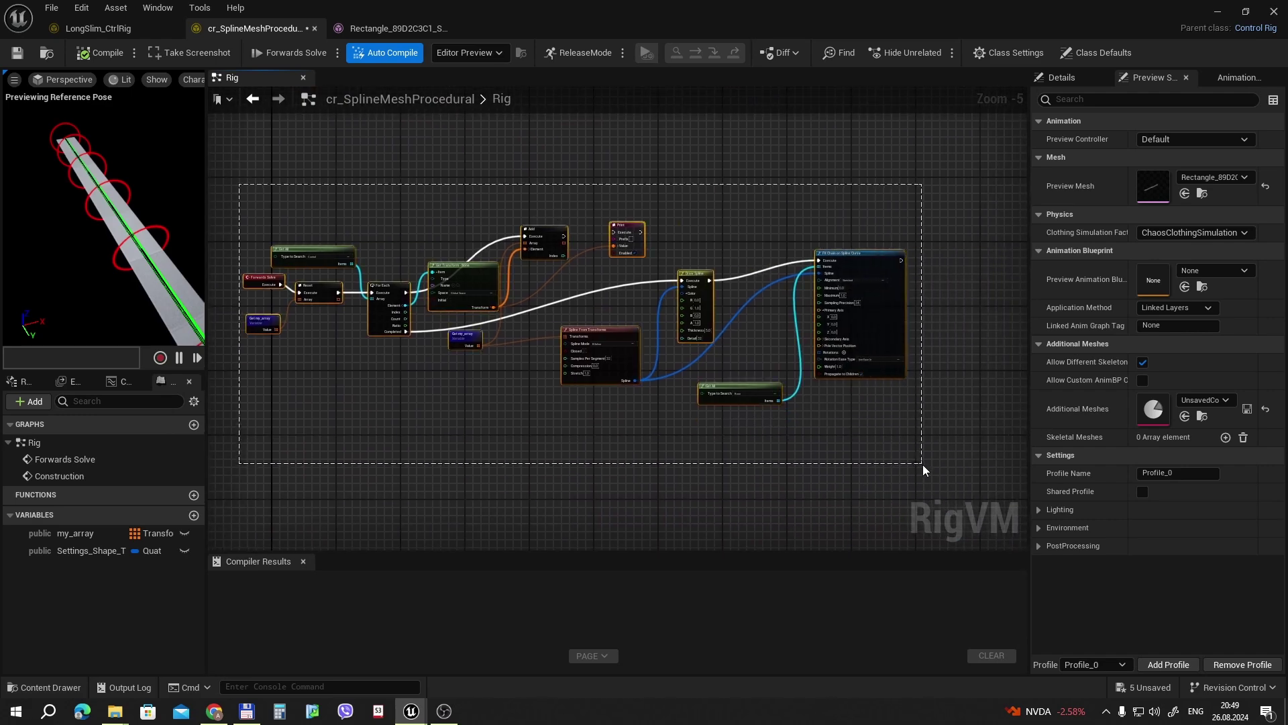
right_drag(483, 152, 532, 437)
right_drag(528, 312, 651, 480)
scroll(623, 394, up, 2)
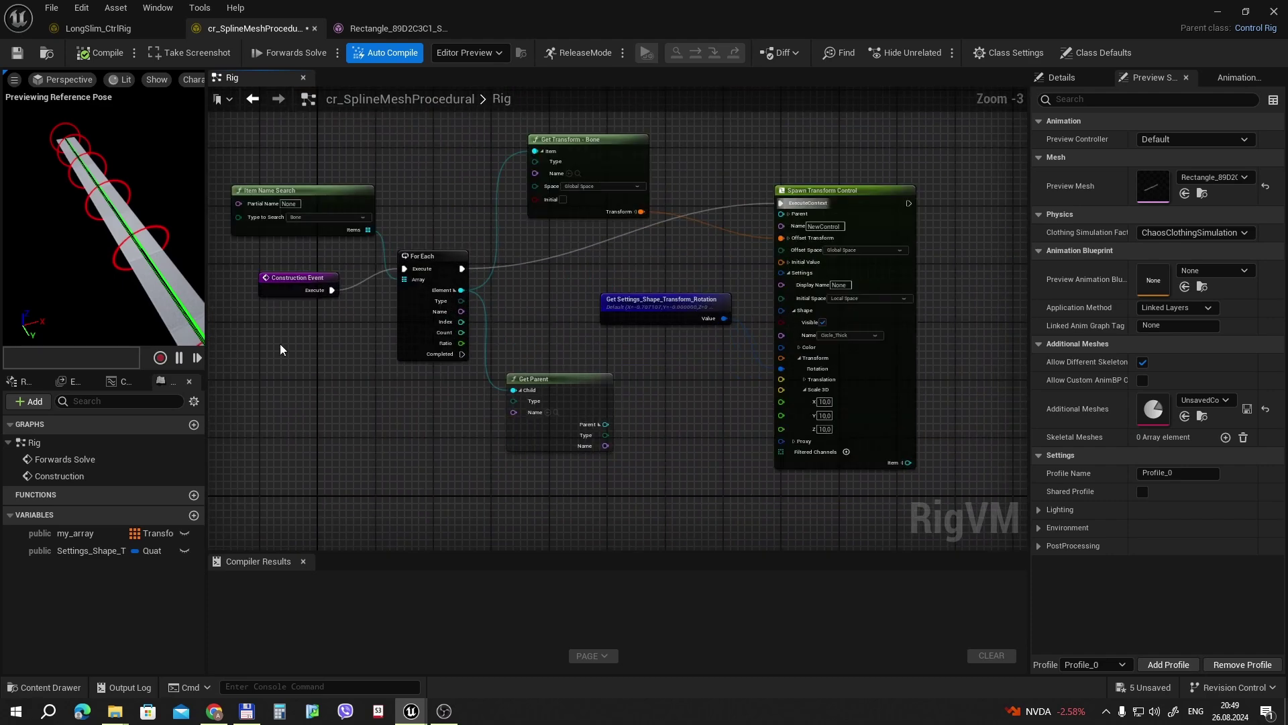
- Inspect the Construction Event and Item Name Search nodes, searching 'item se' without adding anything
right_drag(280, 349, 317, 374)
click(335, 308)
scroll(389, 252, up, 1)
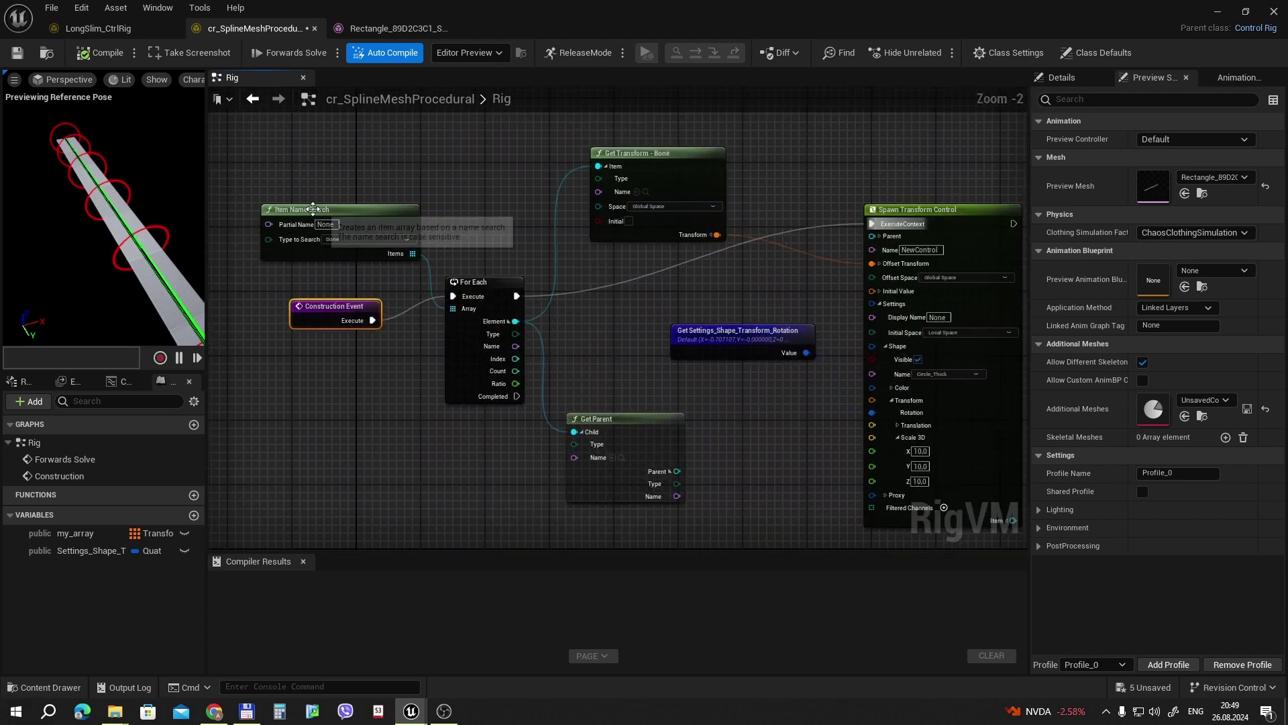
click(313, 209)
right_click(396, 157)
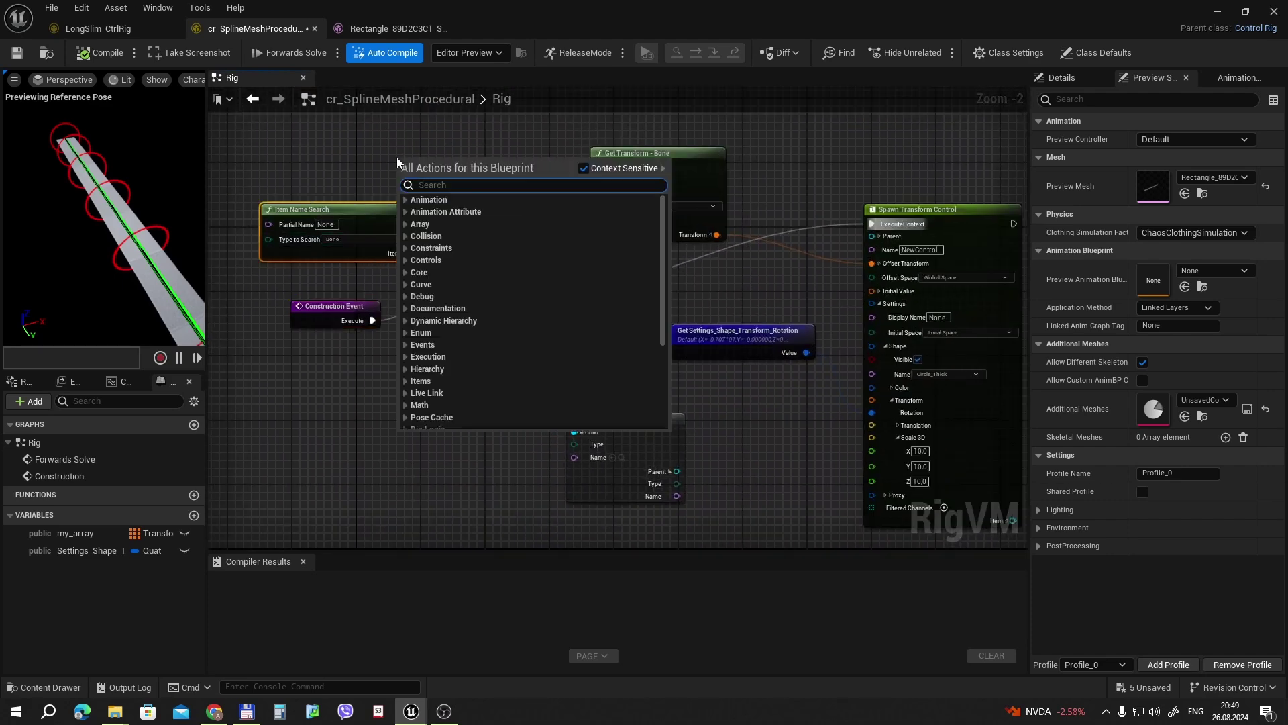
text(item se)
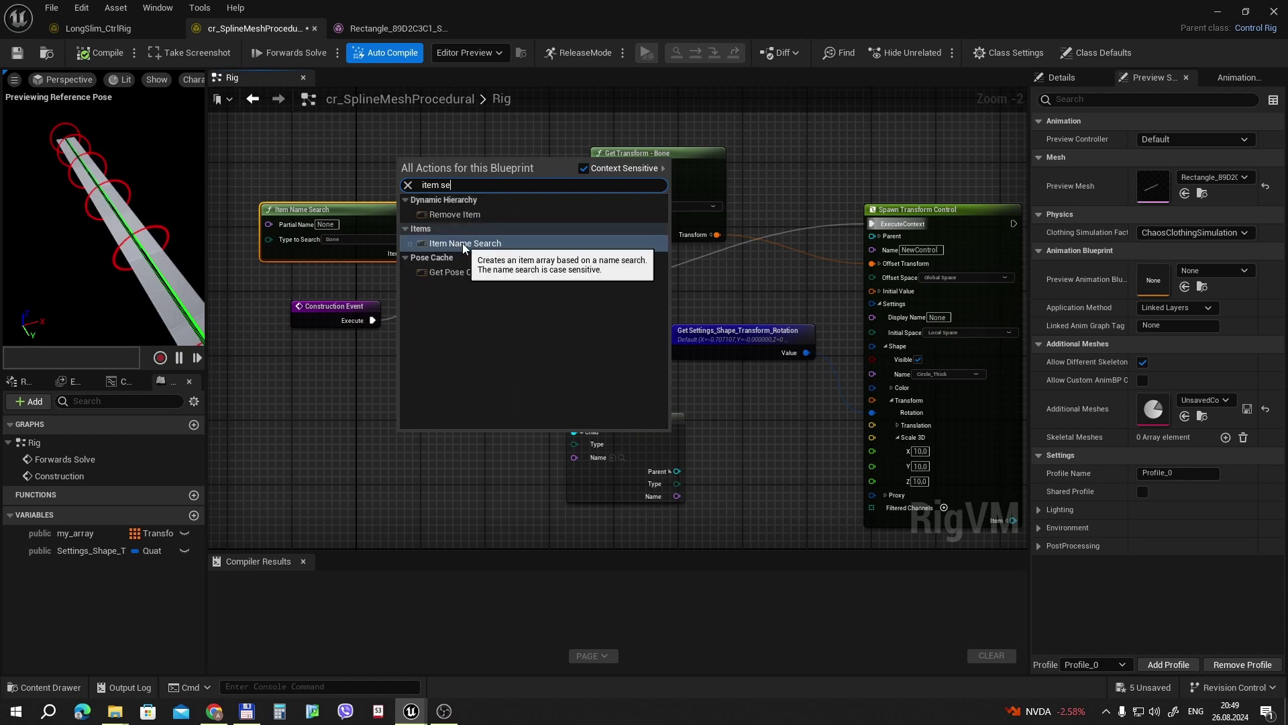
click(327, 208)
- Trace the For Each, Get Transform - Bone and Spawn Transform Control nodes, clearing space nearby
right_drag(501, 190, 435, 207)
drag(299, 124, 825, 449)
click(424, 255)
right_drag(421, 255, 502, 236)
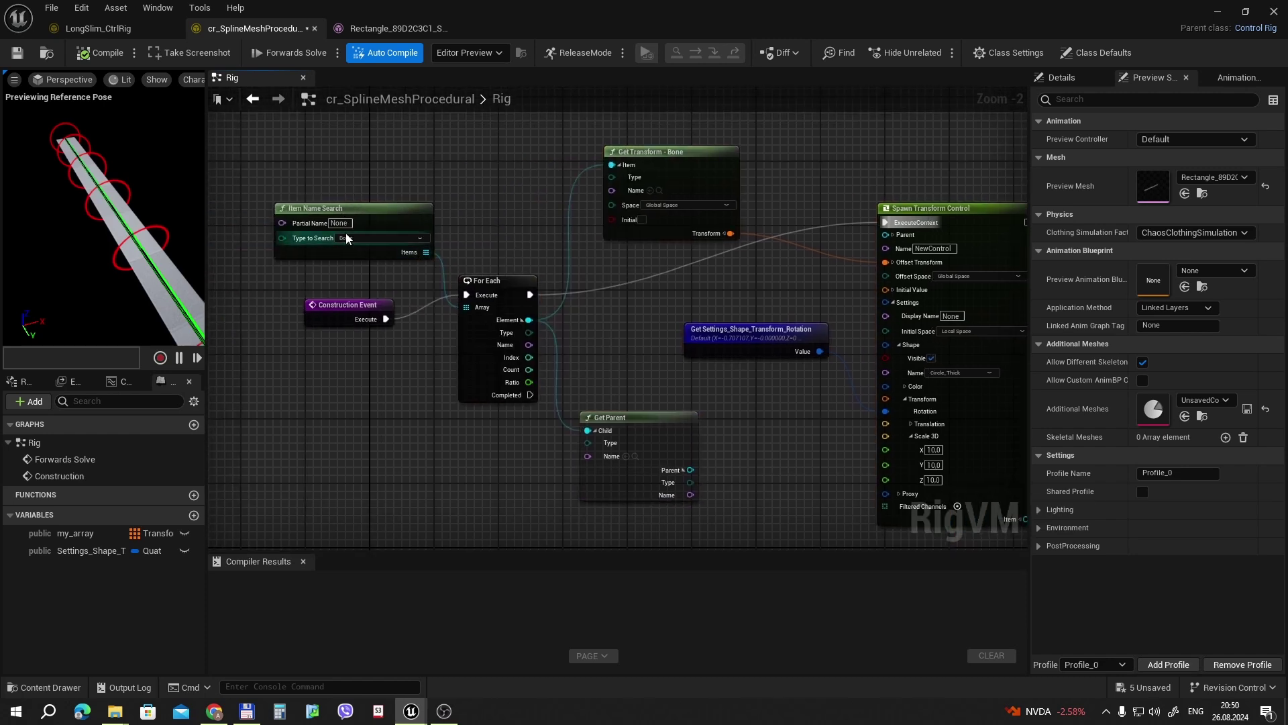
click(494, 282)
right_drag(578, 336, 546, 350)
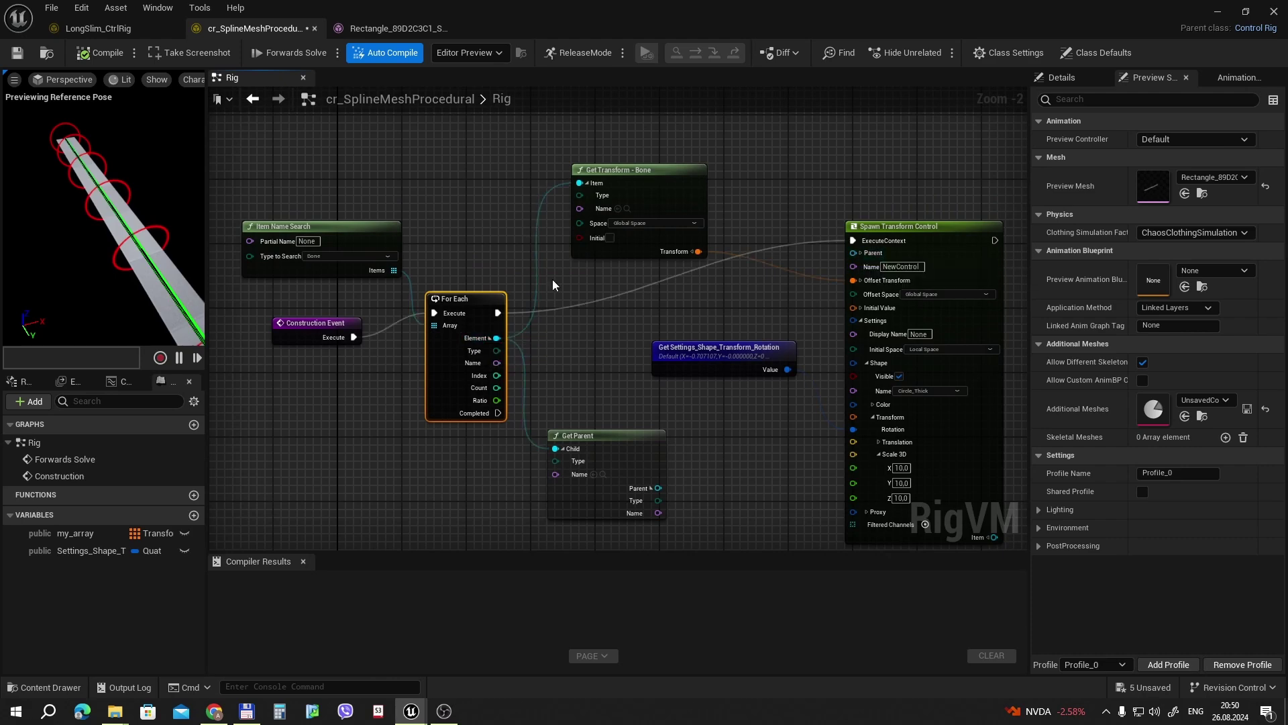
click(684, 244)
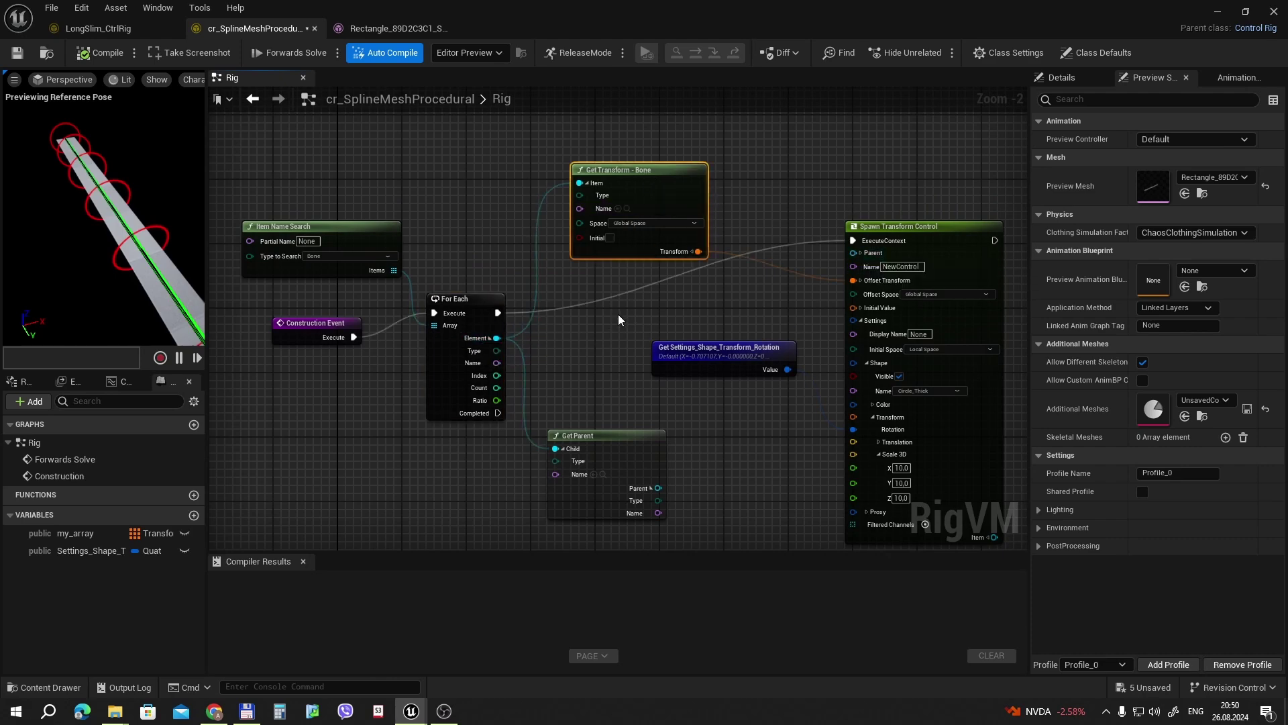
right_drag(626, 328, 604, 387)
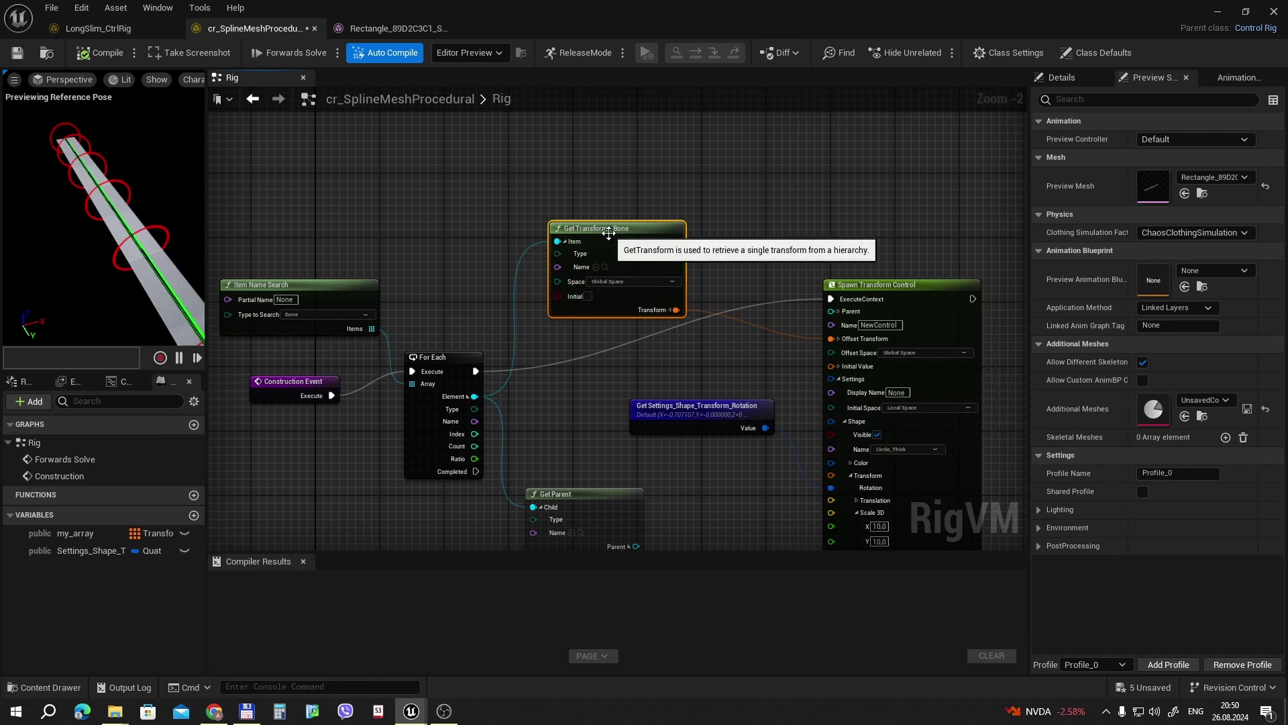
right_drag(620, 279, 531, 271)
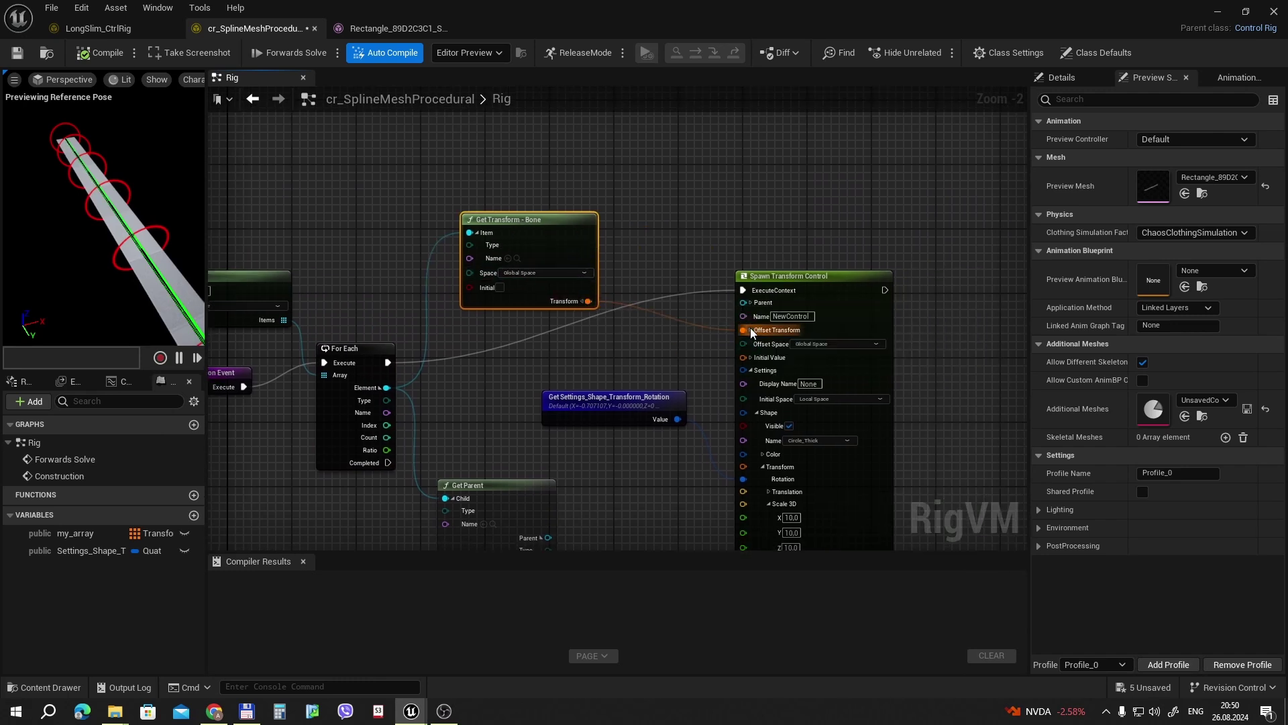
click(766, 277)
right_drag(716, 188, 603, 126)
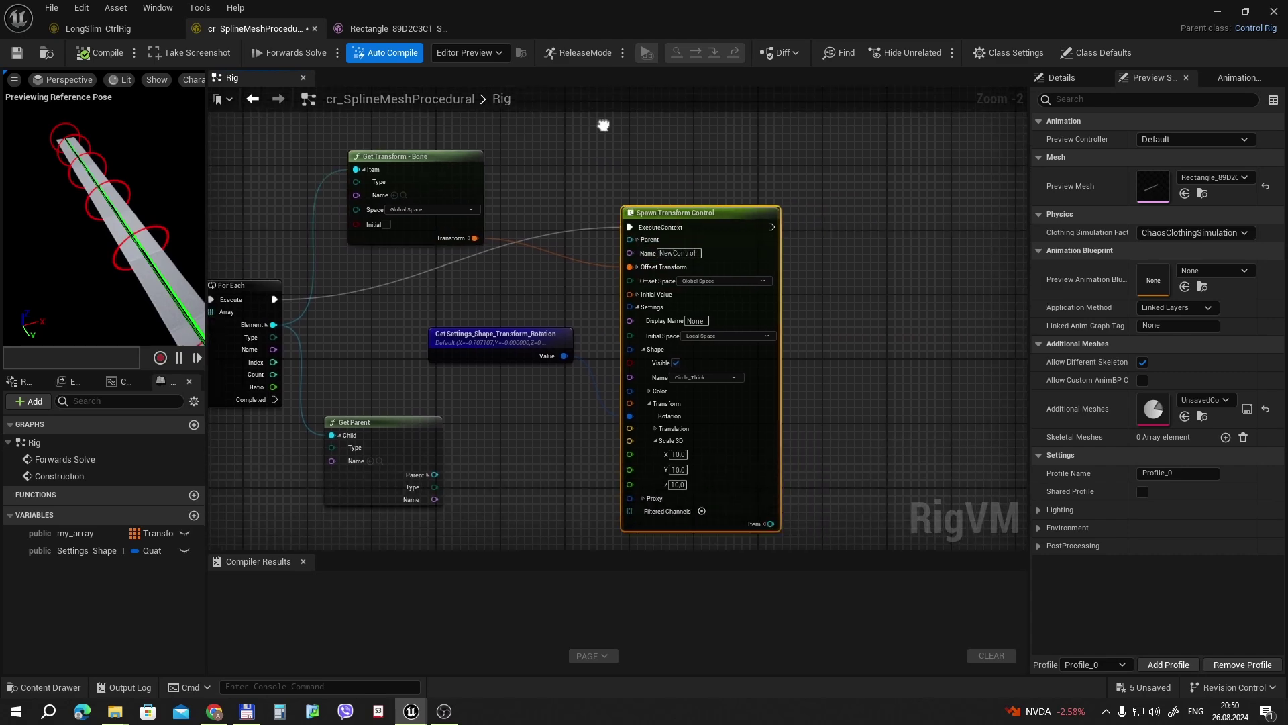
- Search 'spawn tran' and add a SpawnControl node, moving it clear of the other node
right_click(596, 147)
text(s)
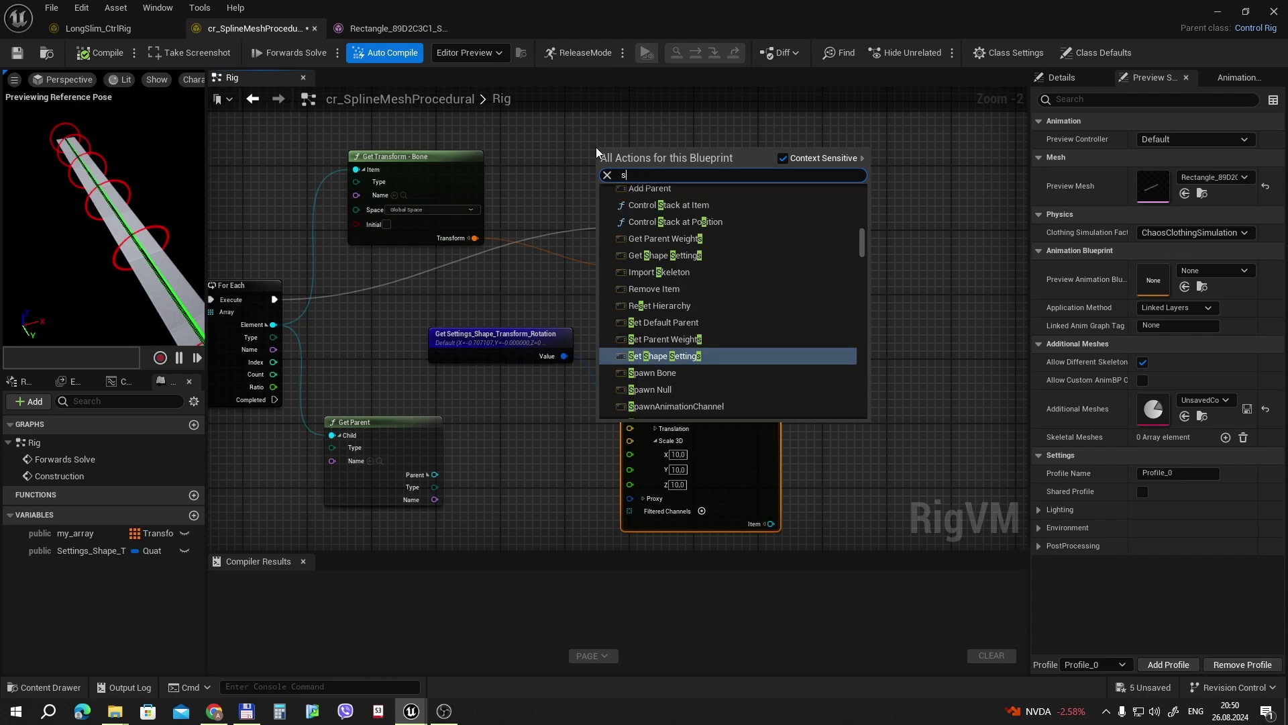
text(pawn tran)
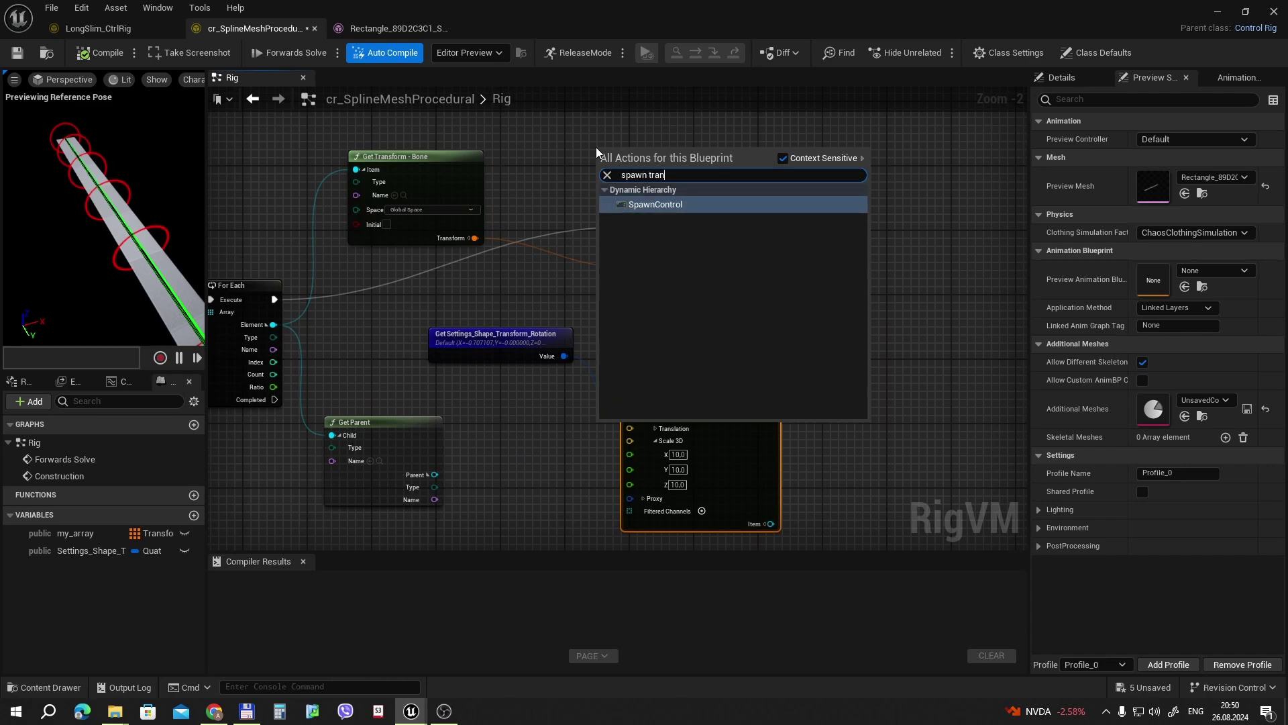
click(650, 205)
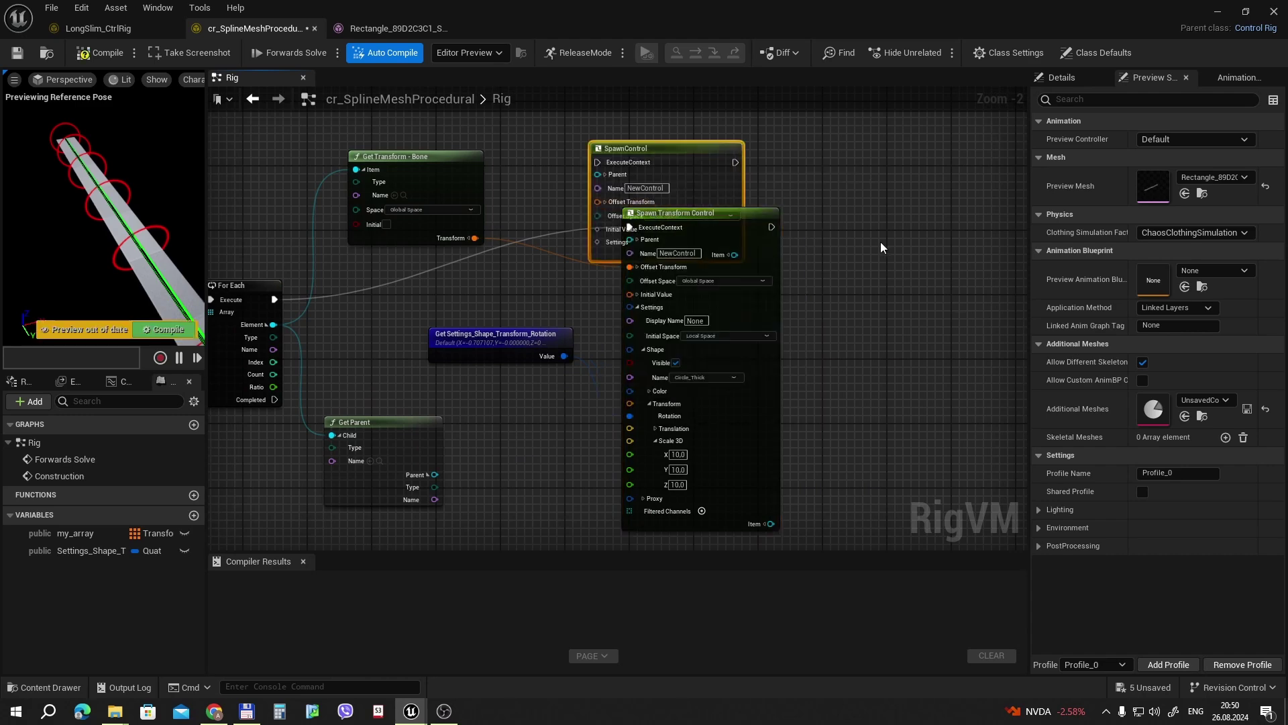
right_drag(698, 155, 665, 308)
drag(661, 307, 653, 218)
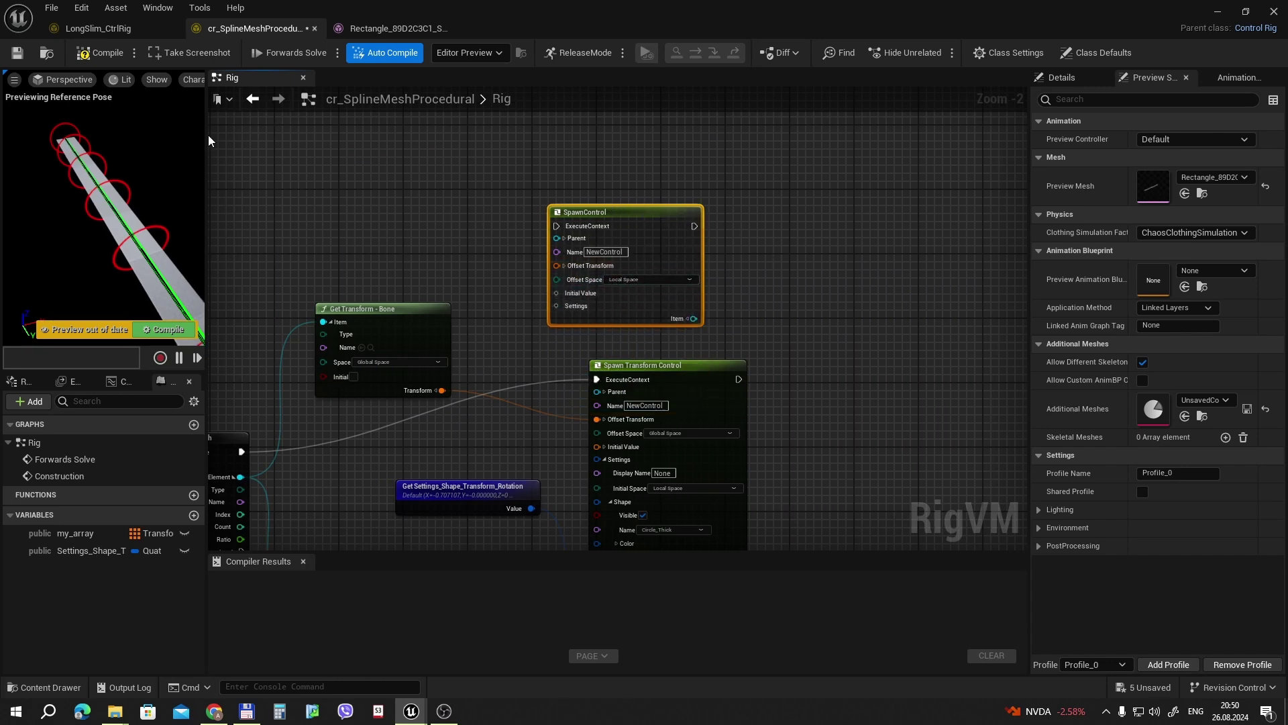
- Wire the trial SpawnControl, delete it, and connect For Each's execution to Spawn Transform Control
right_drag(370, 451, 495, 399)
drag(367, 400, 682, 176)
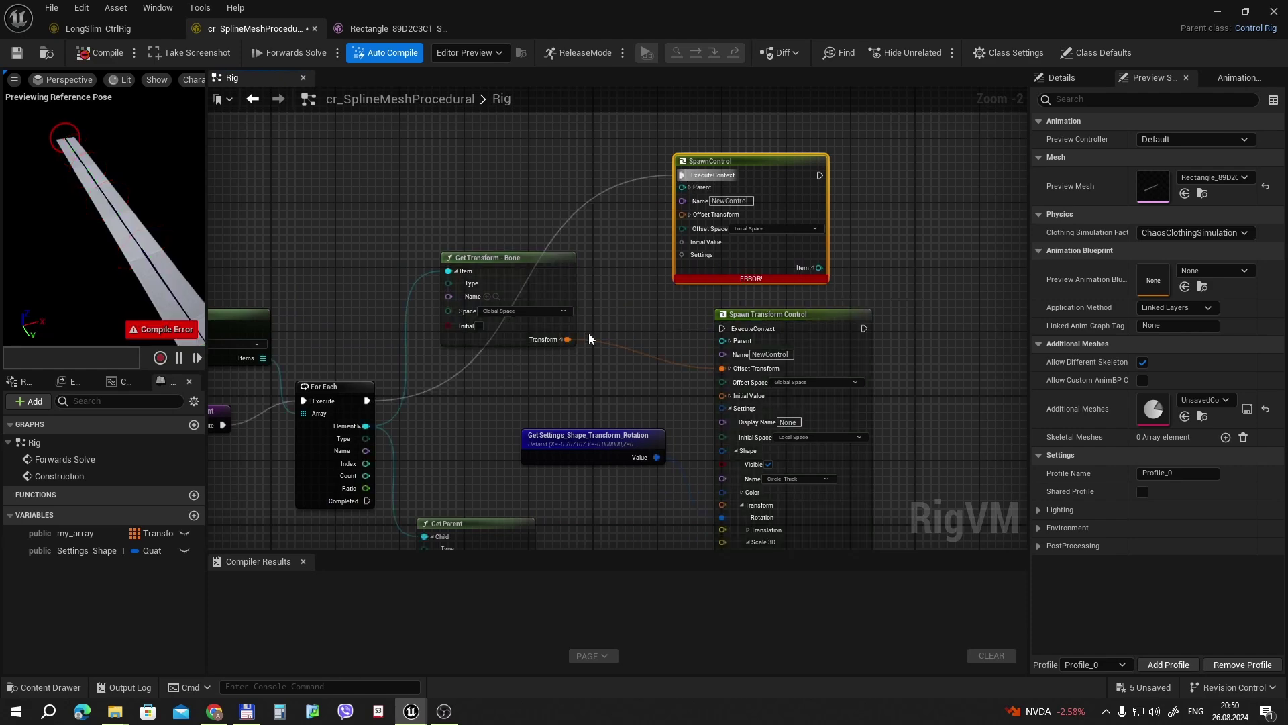
drag(566, 338, 682, 242)
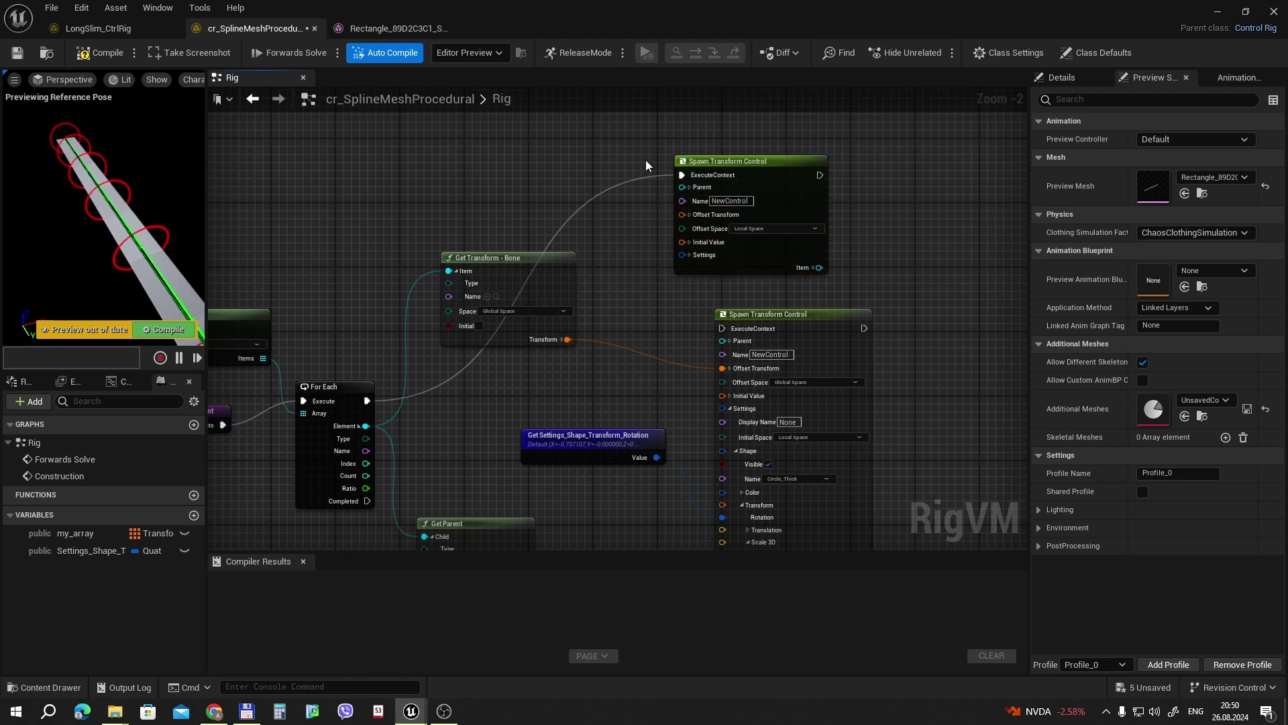
key(Delete)
drag(367, 401, 722, 328)
- Check the shape rotation node and a spawned control ring, then compile and save the rig
right_drag(753, 357, 681, 238)
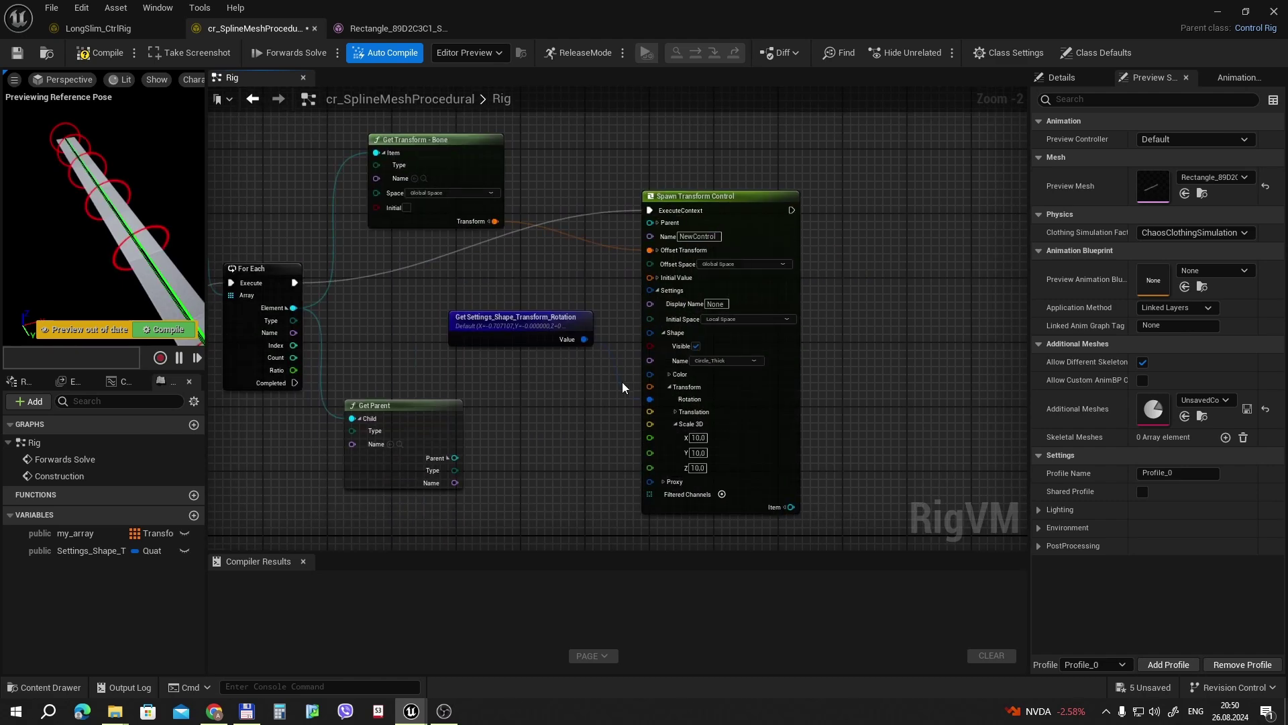
click(512, 324)
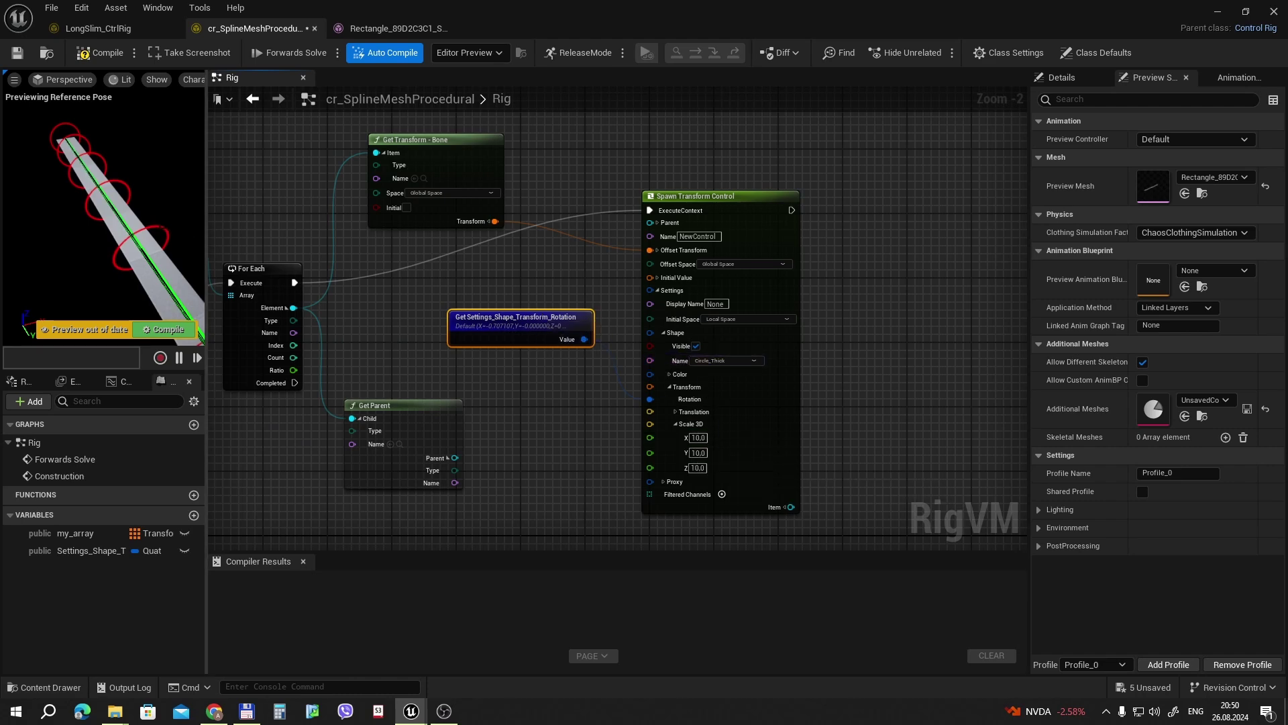
click(164, 239)
key(ctrl+s)
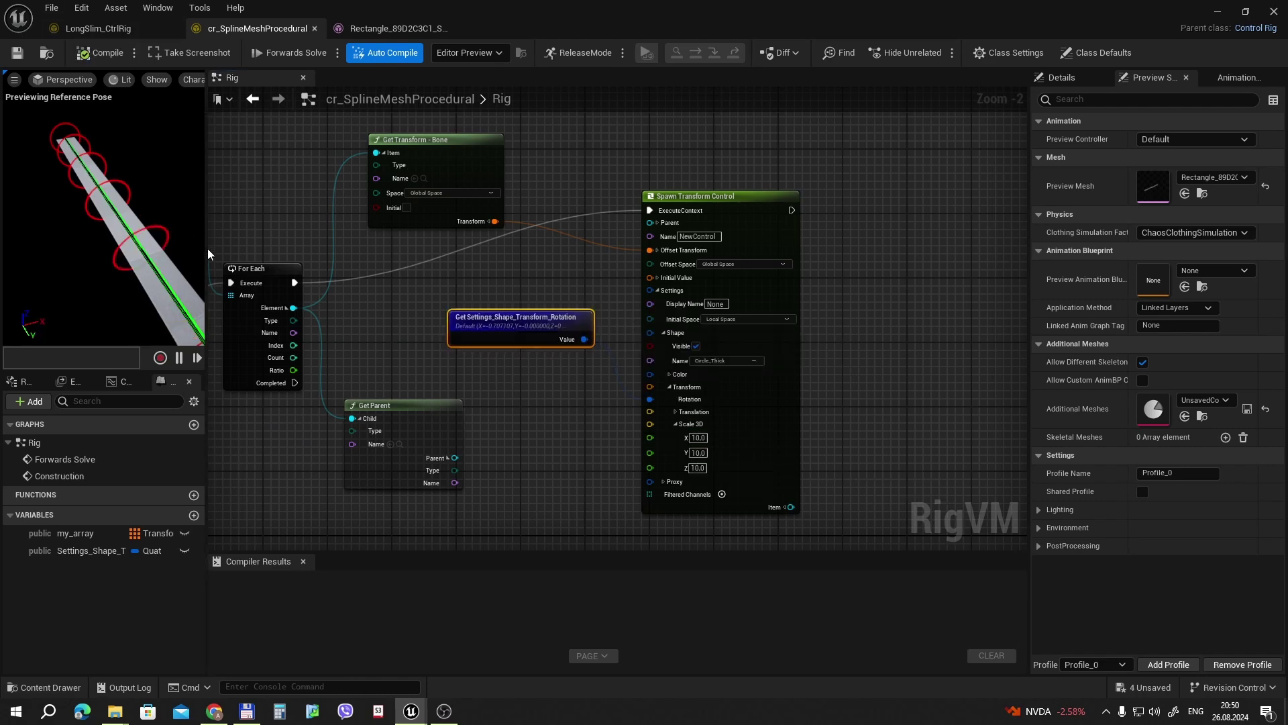
- Box-select six nodes and navigate to the Forwards Solve chain filling my_array and building the spline
right_drag(610, 462, 666, 453)
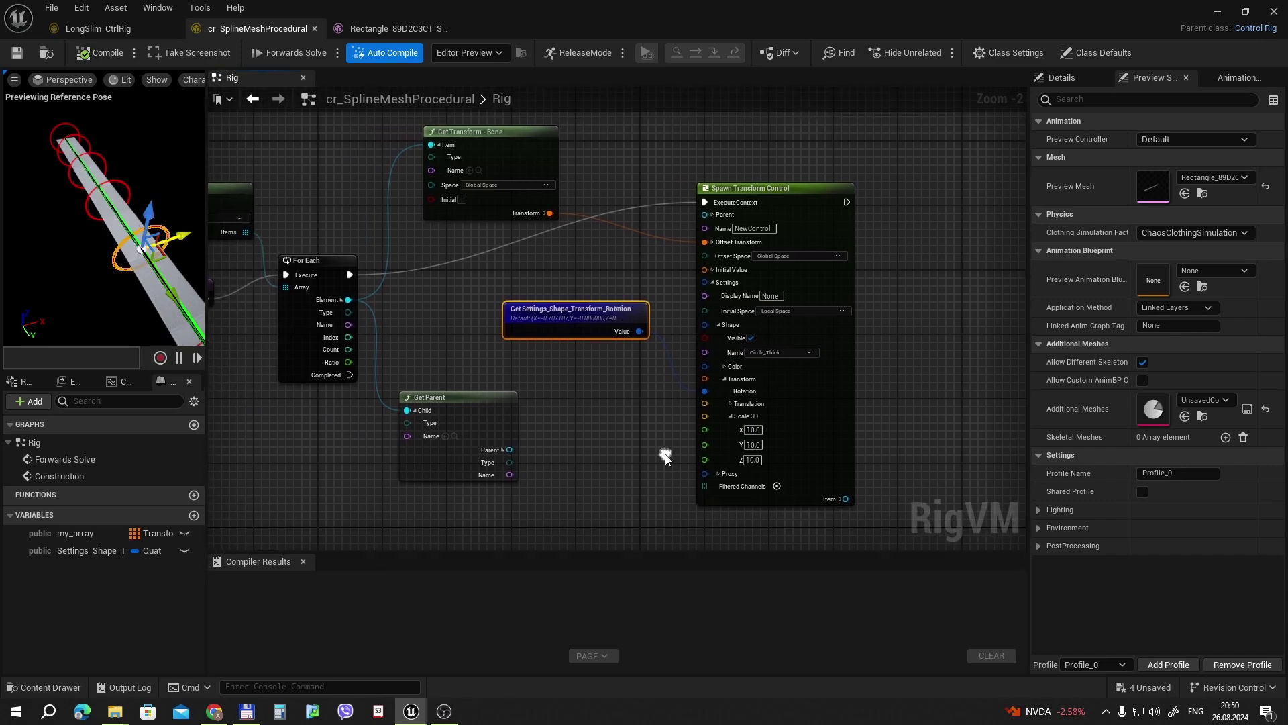
scroll(697, 388, down, 1)
drag(295, 128, 880, 437)
right_drag(624, 485, 757, 287)
right_drag(712, 489, 731, 323)
scroll(730, 327, down, 2)
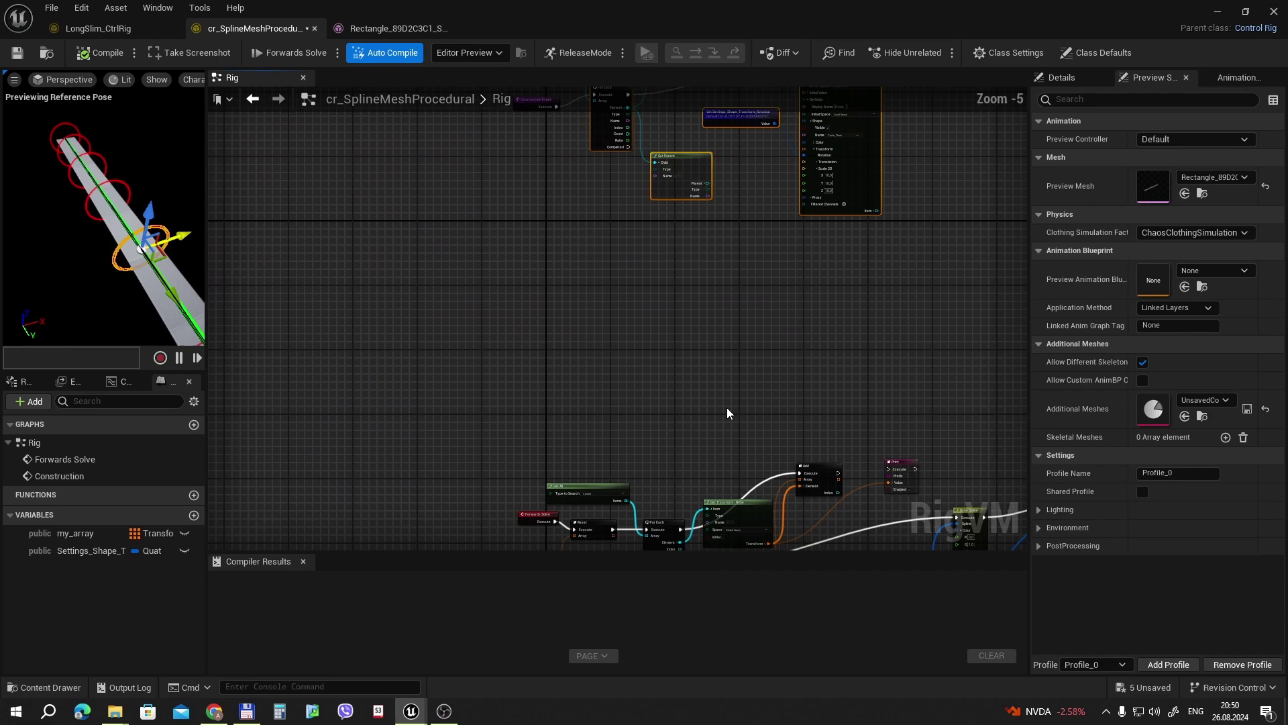
right_drag(727, 408, 695, 258)
right_drag(608, 327, 537, 291)
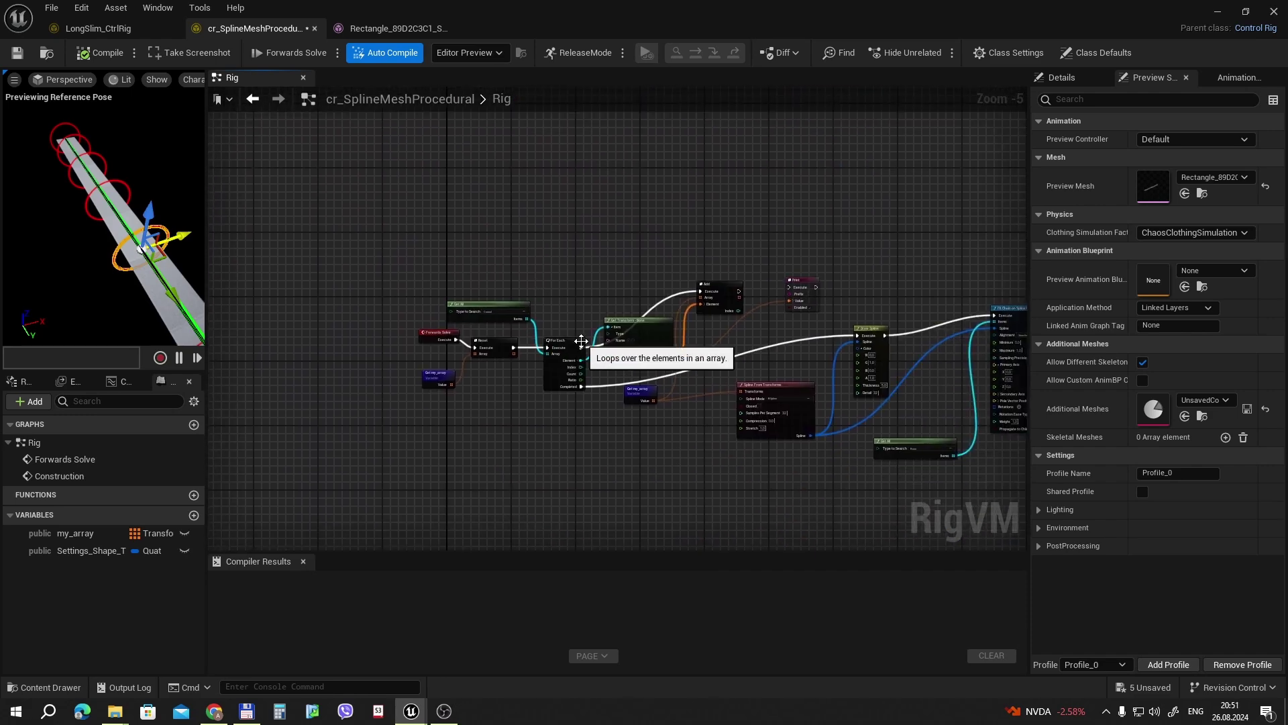
right_drag(501, 215, 449, 206)
scroll(548, 346, up, 1)
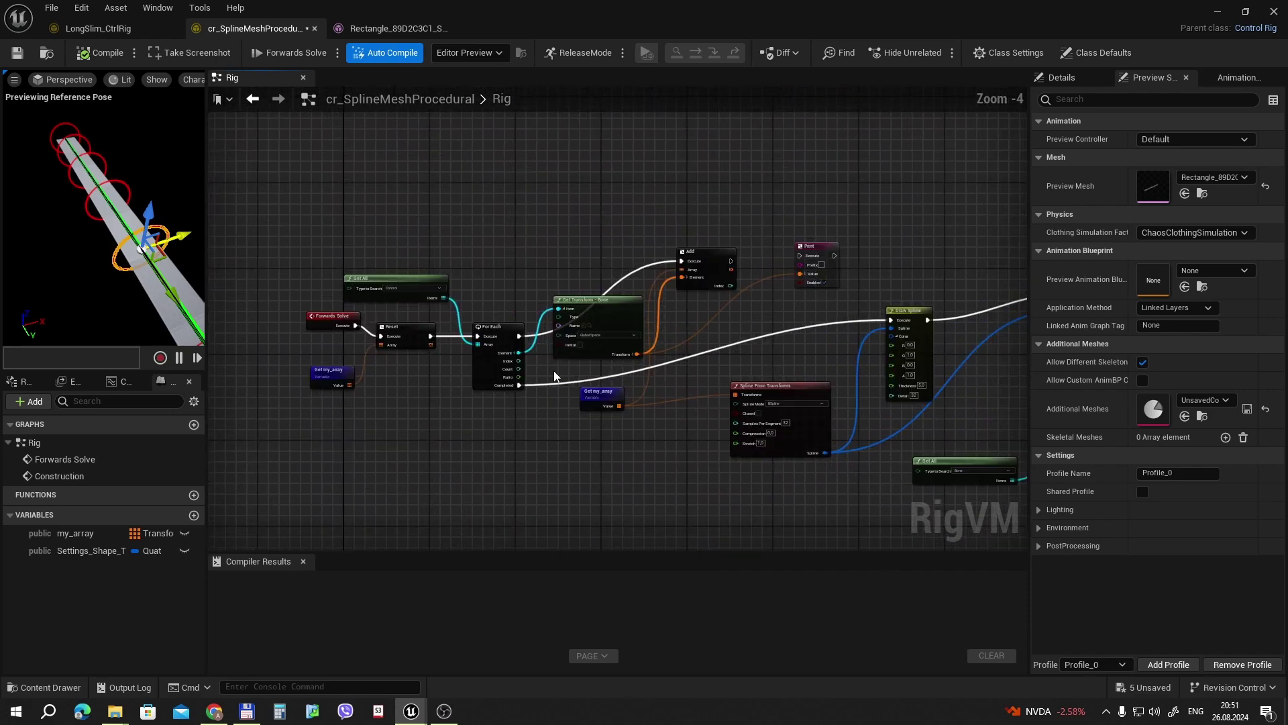
scroll(374, 374, up, 3)
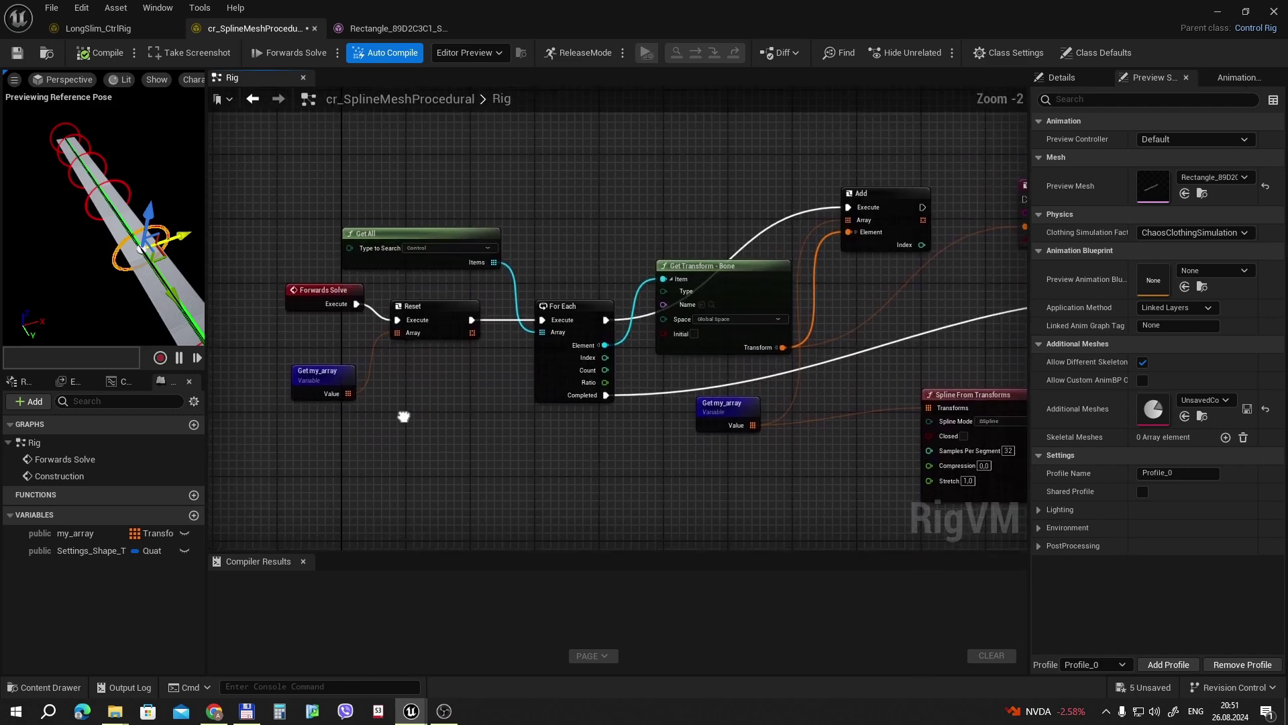
click(314, 377)
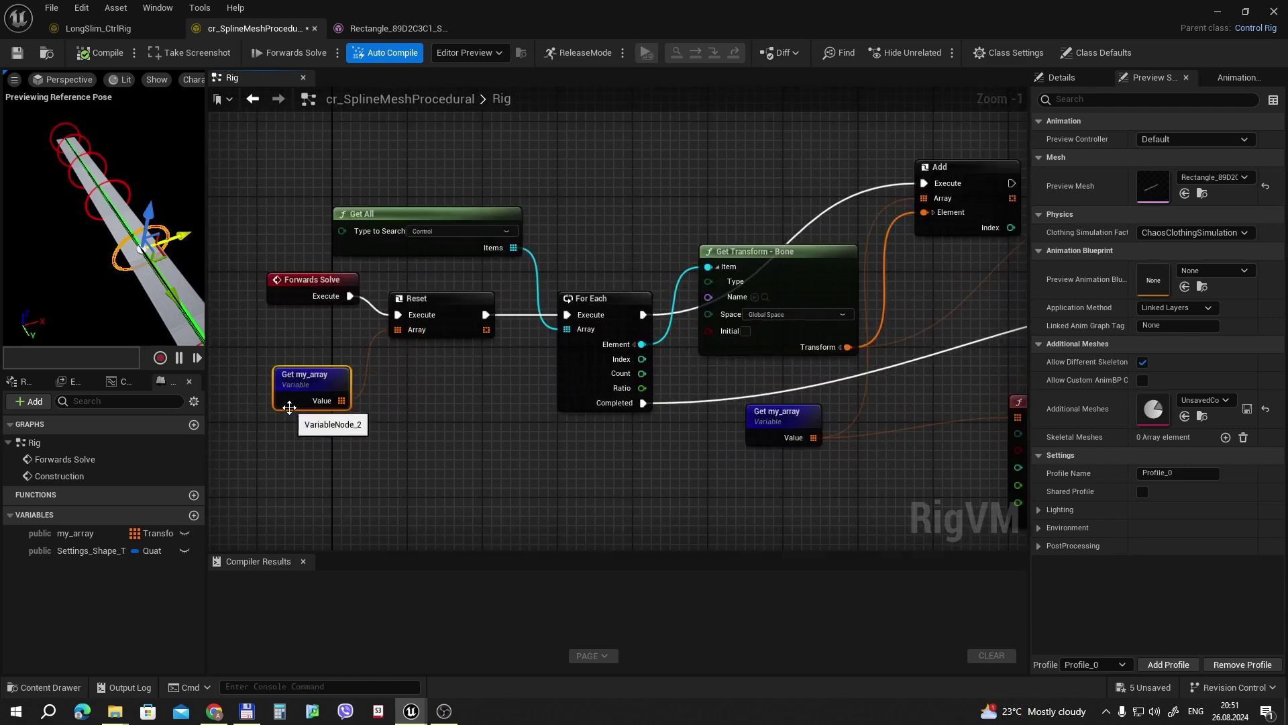
click(91, 534)
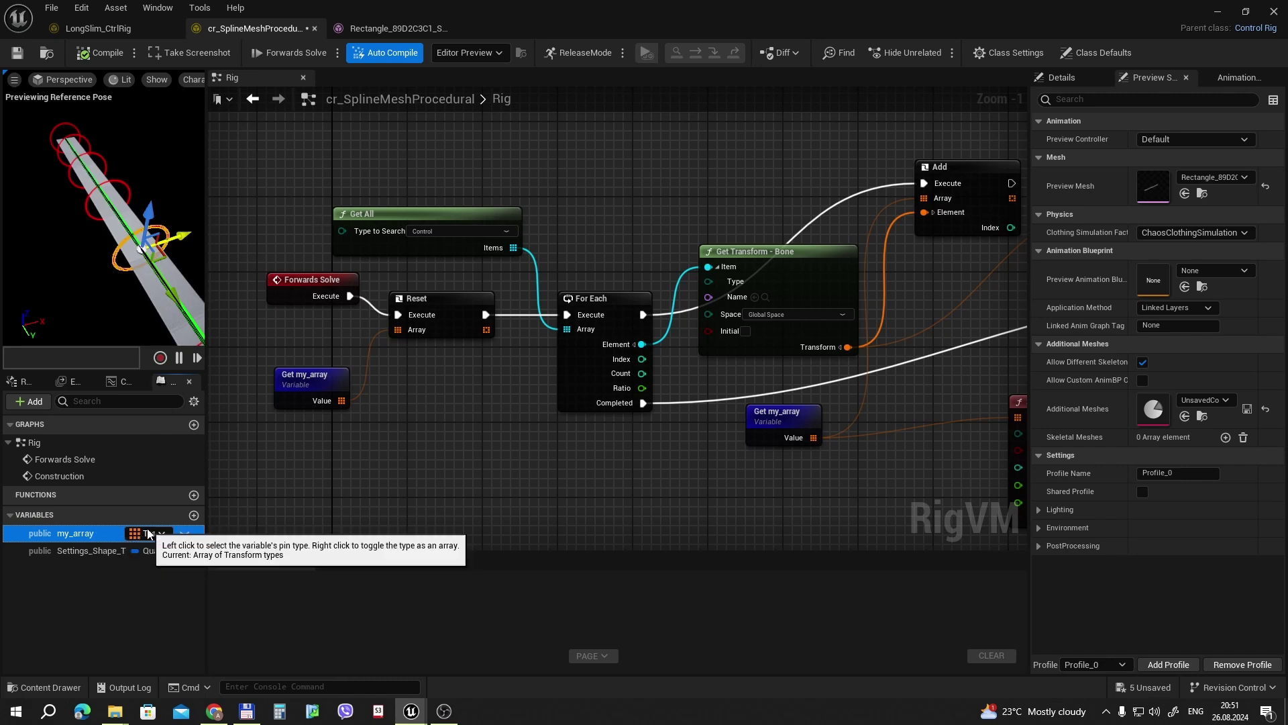
right_drag(487, 474, 471, 511)
drag(374, 308, 422, 386)
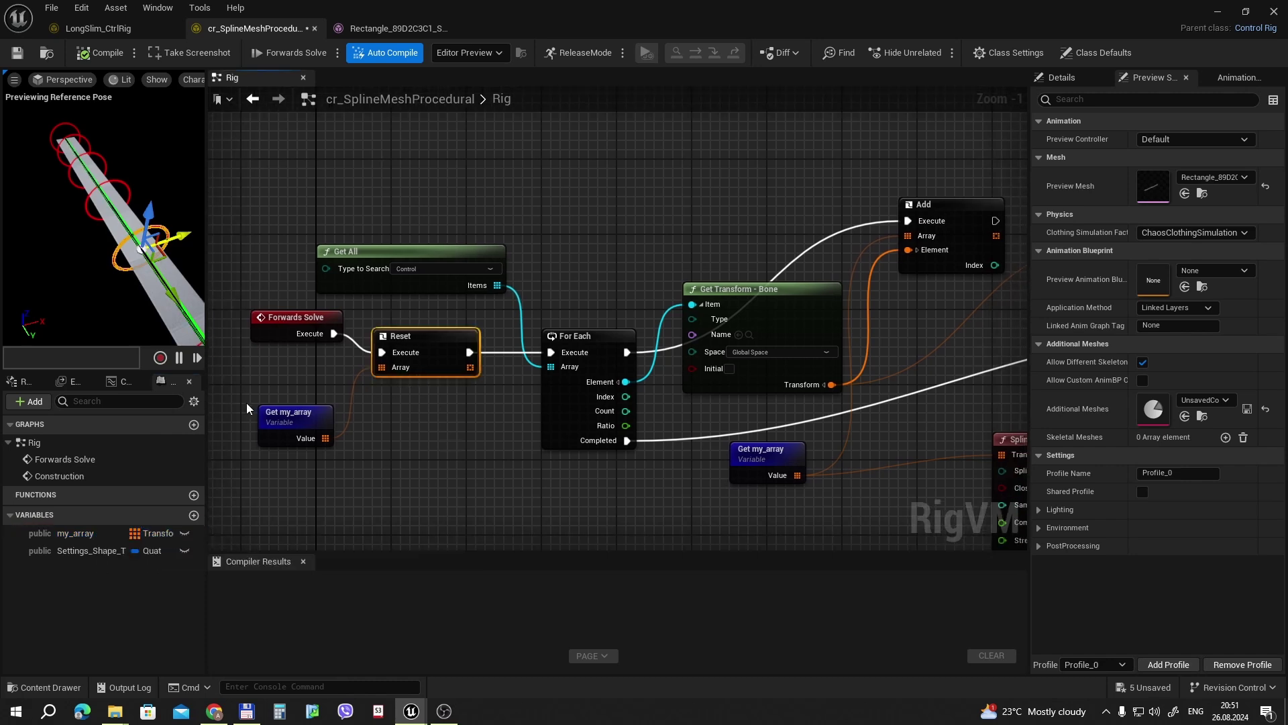
click(315, 421)
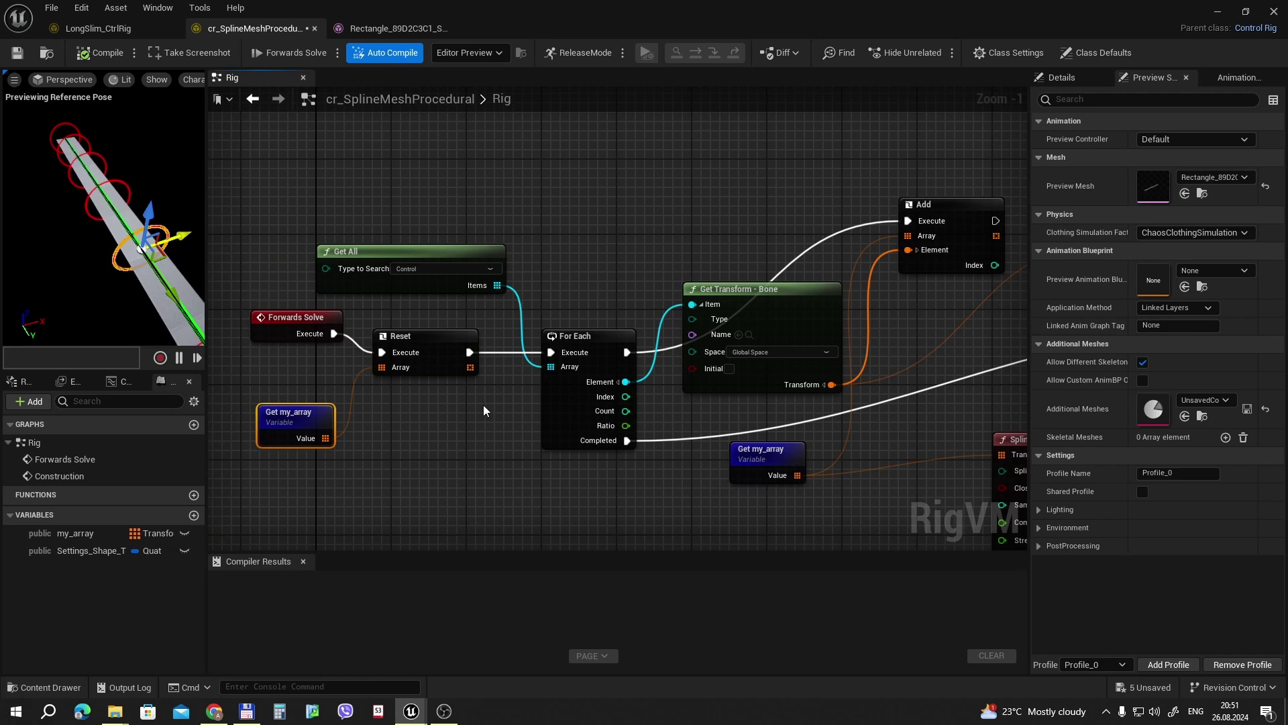
right_drag(483, 404, 508, 456)
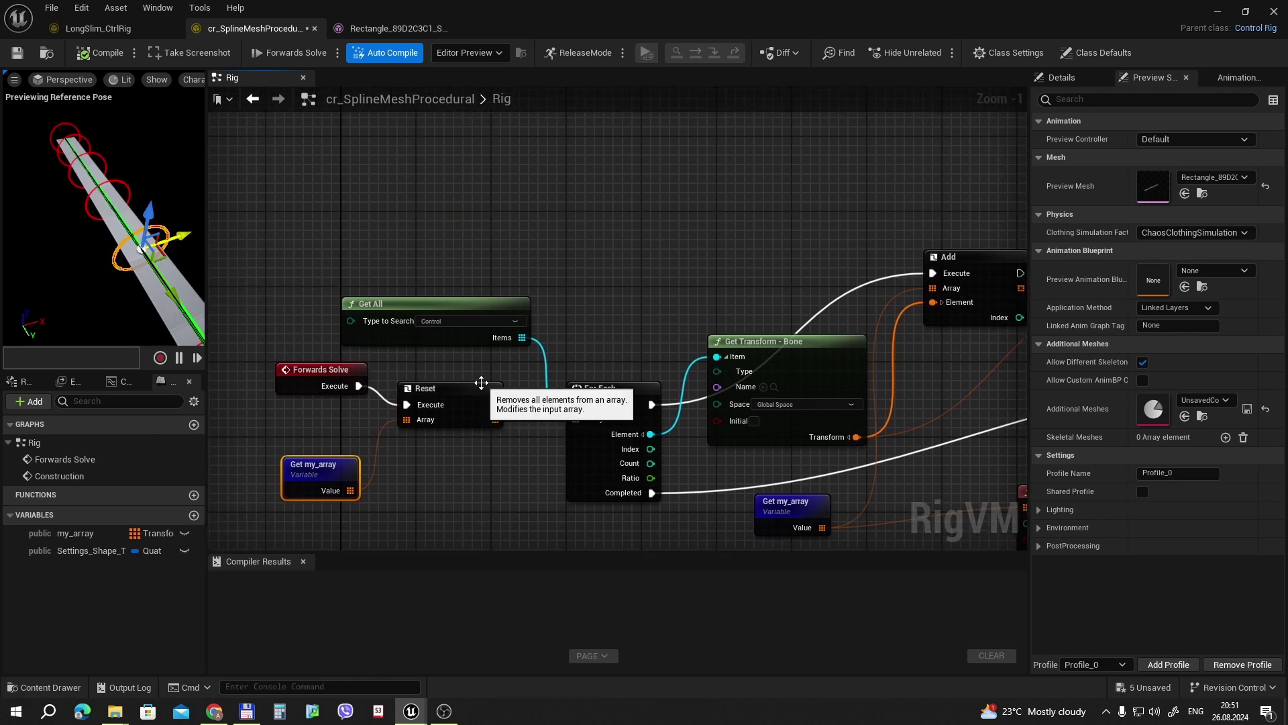
right_drag(506, 433, 481, 415)
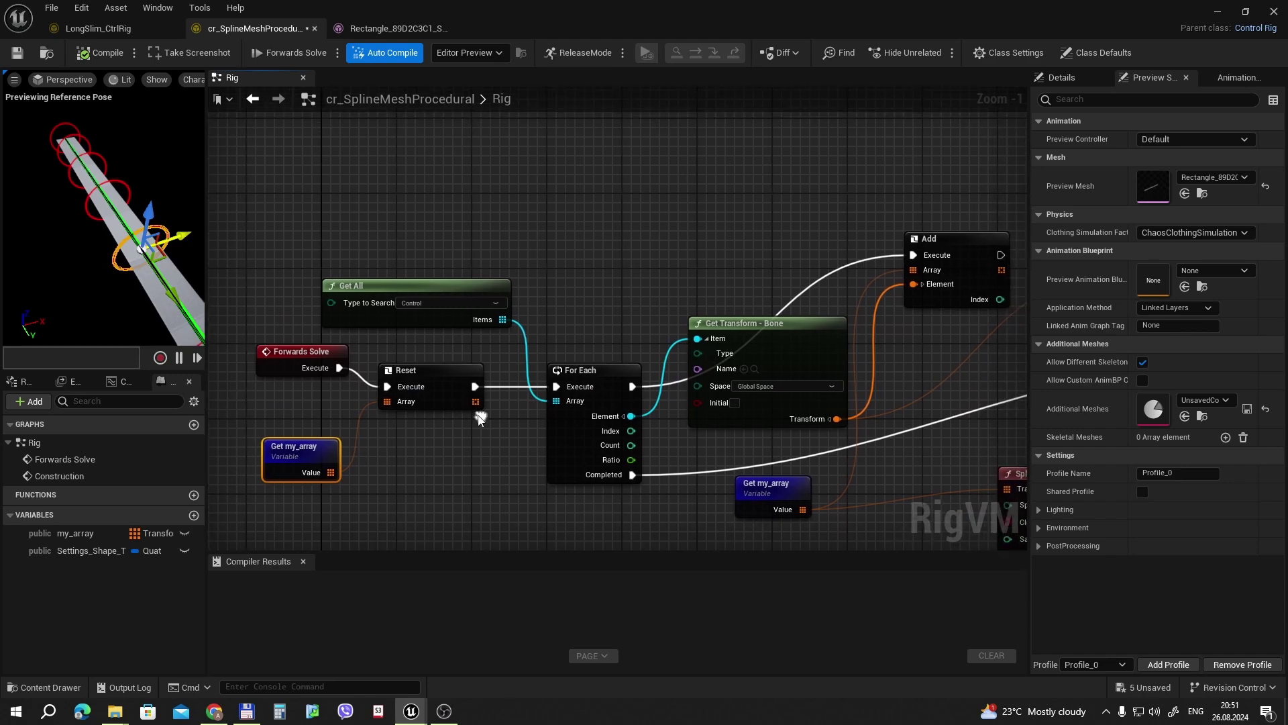
click(429, 285)
right_drag(590, 266, 539, 218)
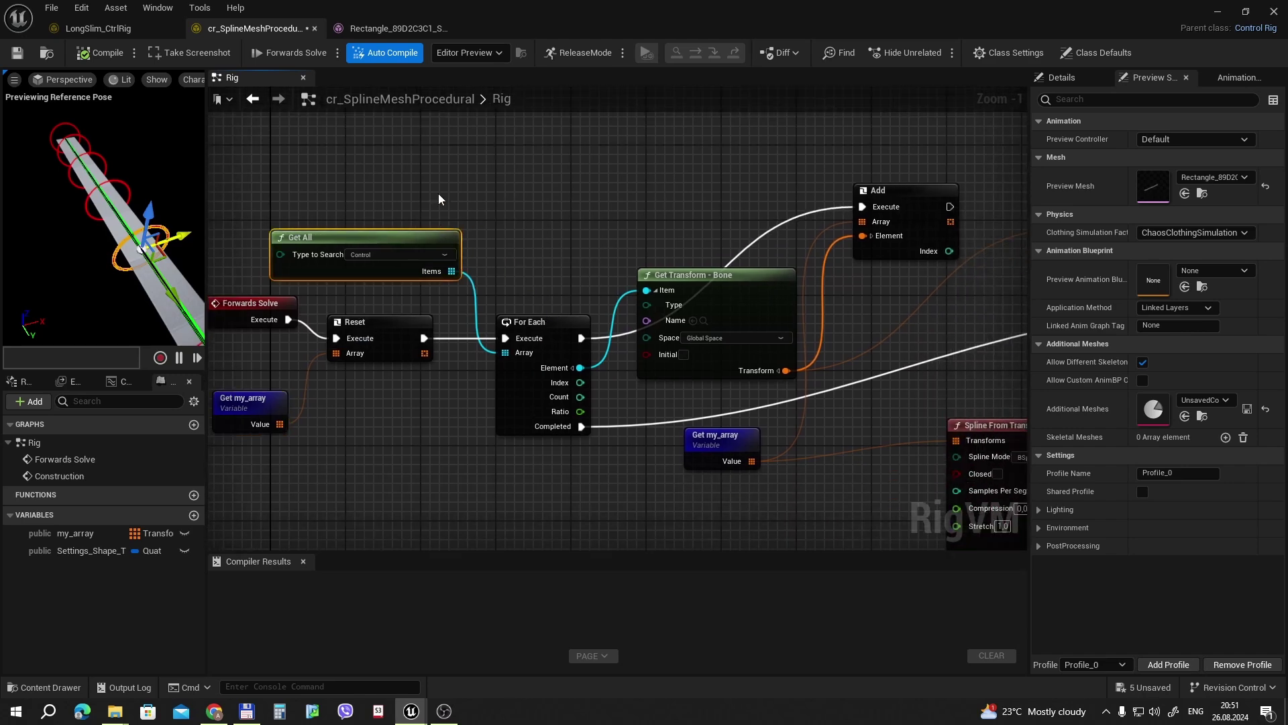
click(545, 324)
right_drag(571, 266, 417, 273)
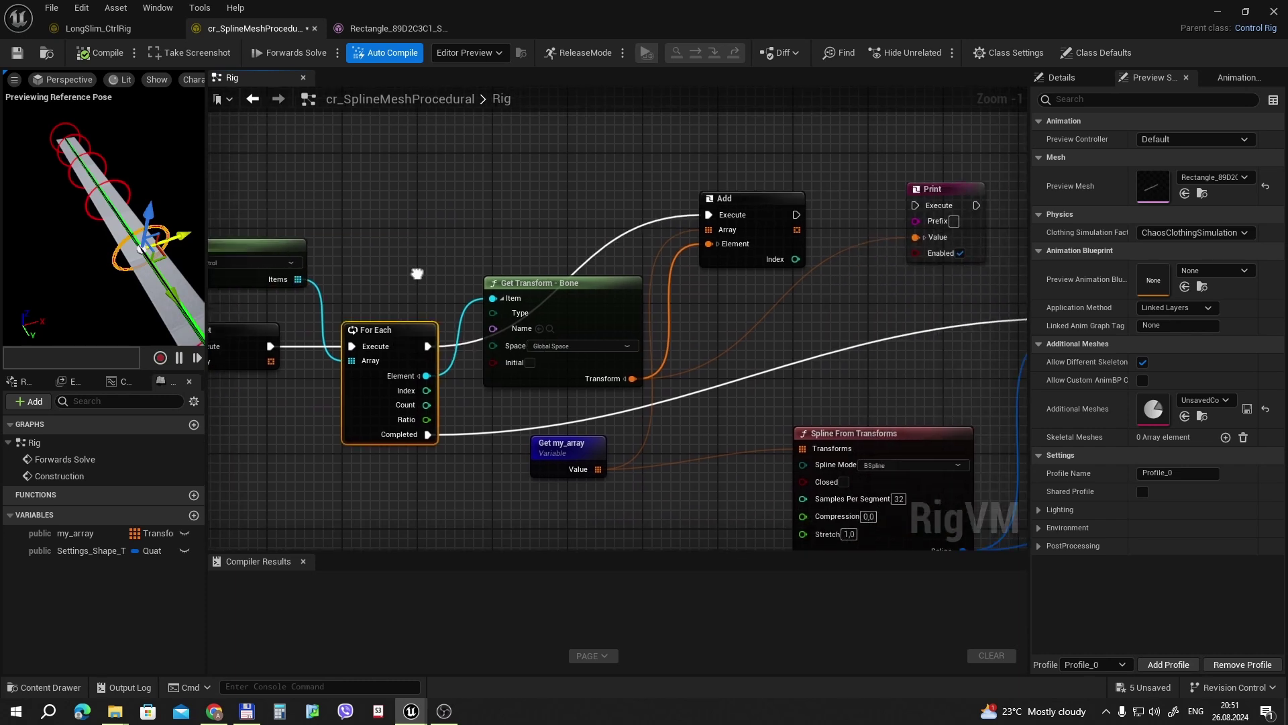
click(565, 284)
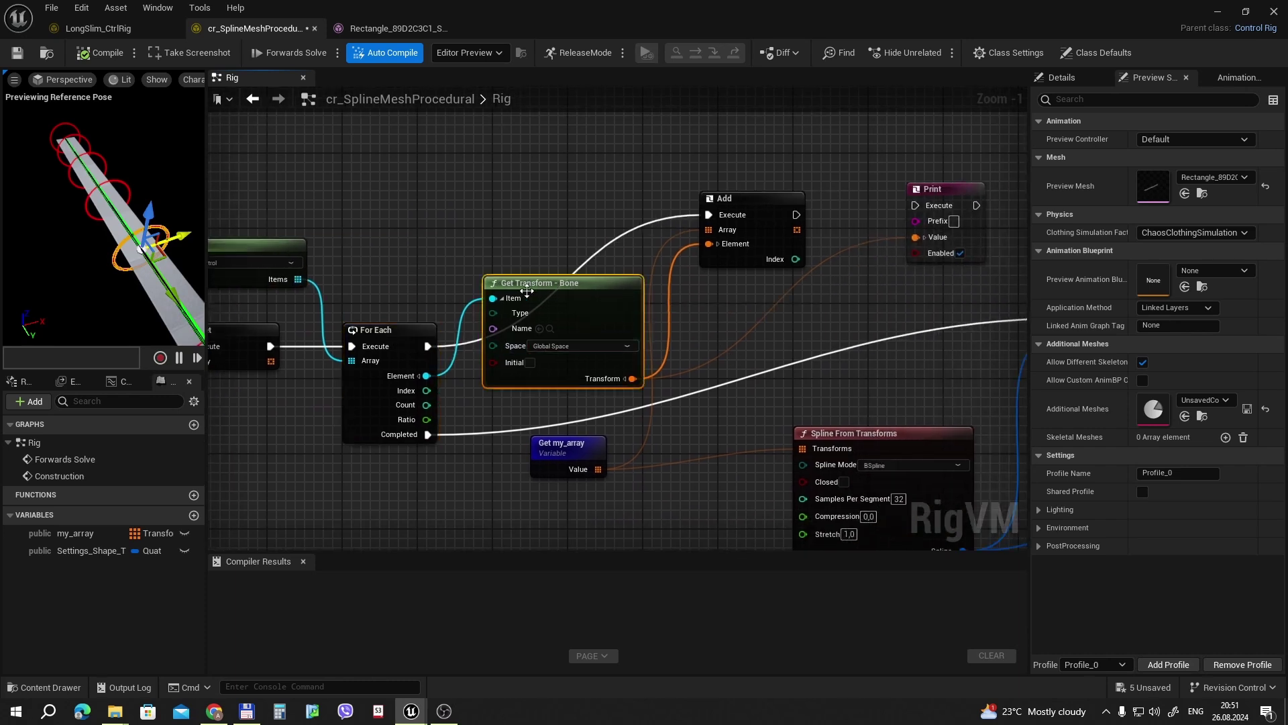
right_drag(430, 289, 360, 269)
right_drag(639, 280, 633, 302)
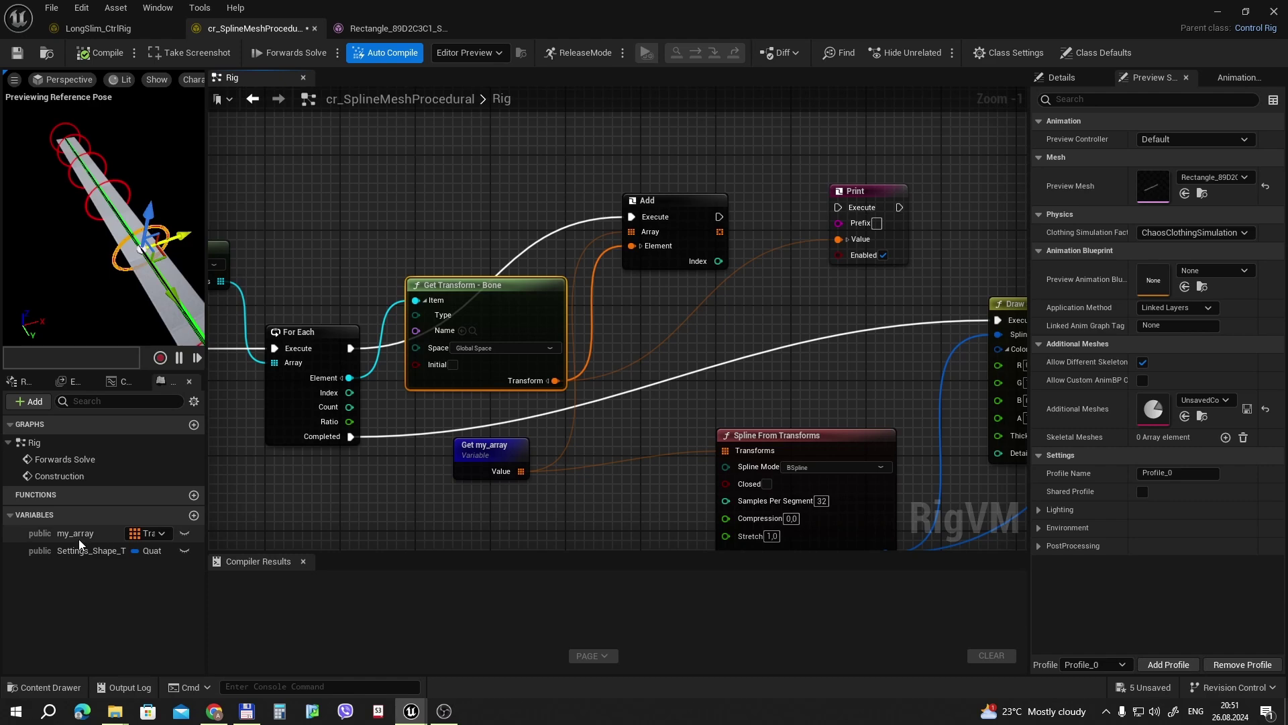
right_drag(688, 397, 634, 381)
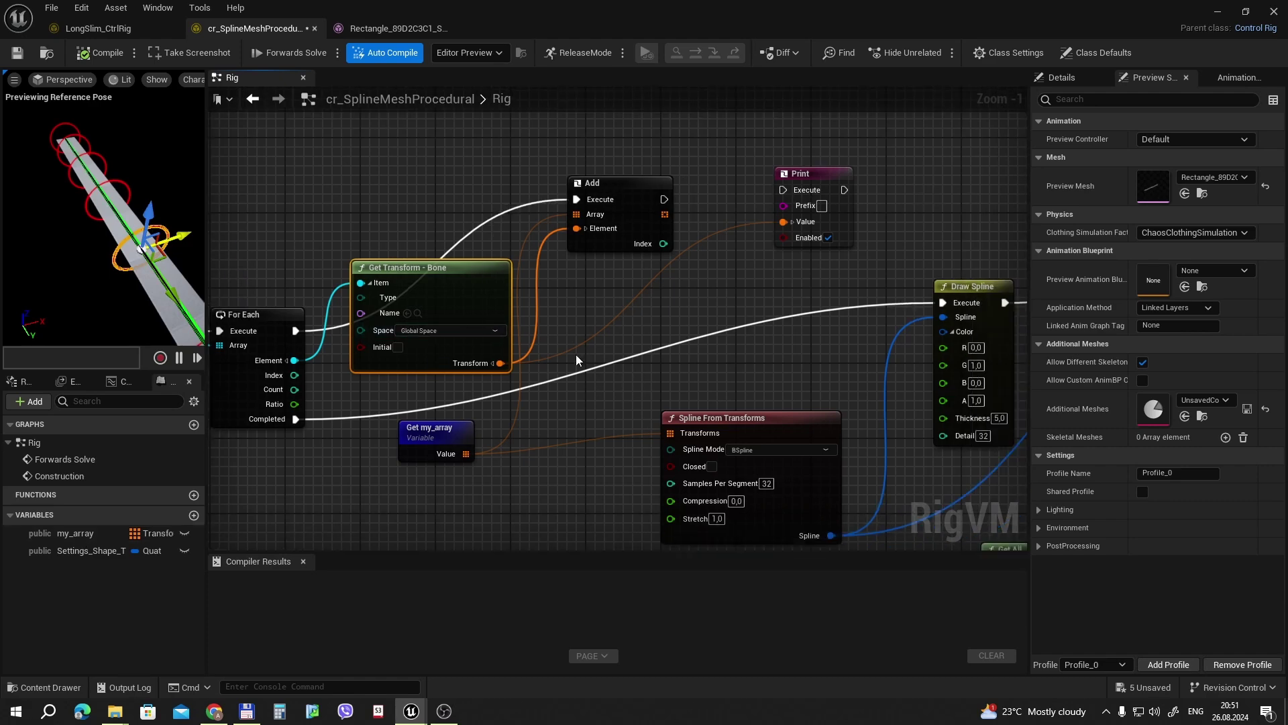
drag(363, 167, 609, 367)
right_drag(572, 423, 466, 340)
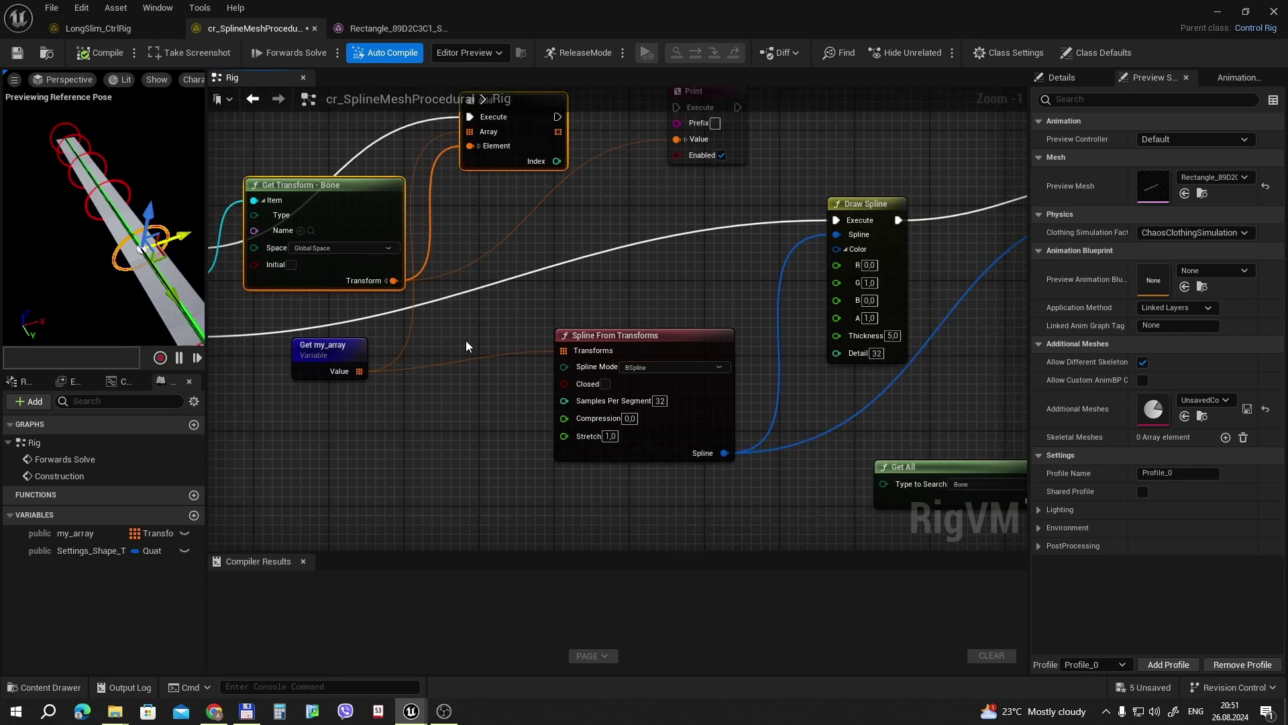
click(324, 349)
right_drag(589, 337, 516, 346)
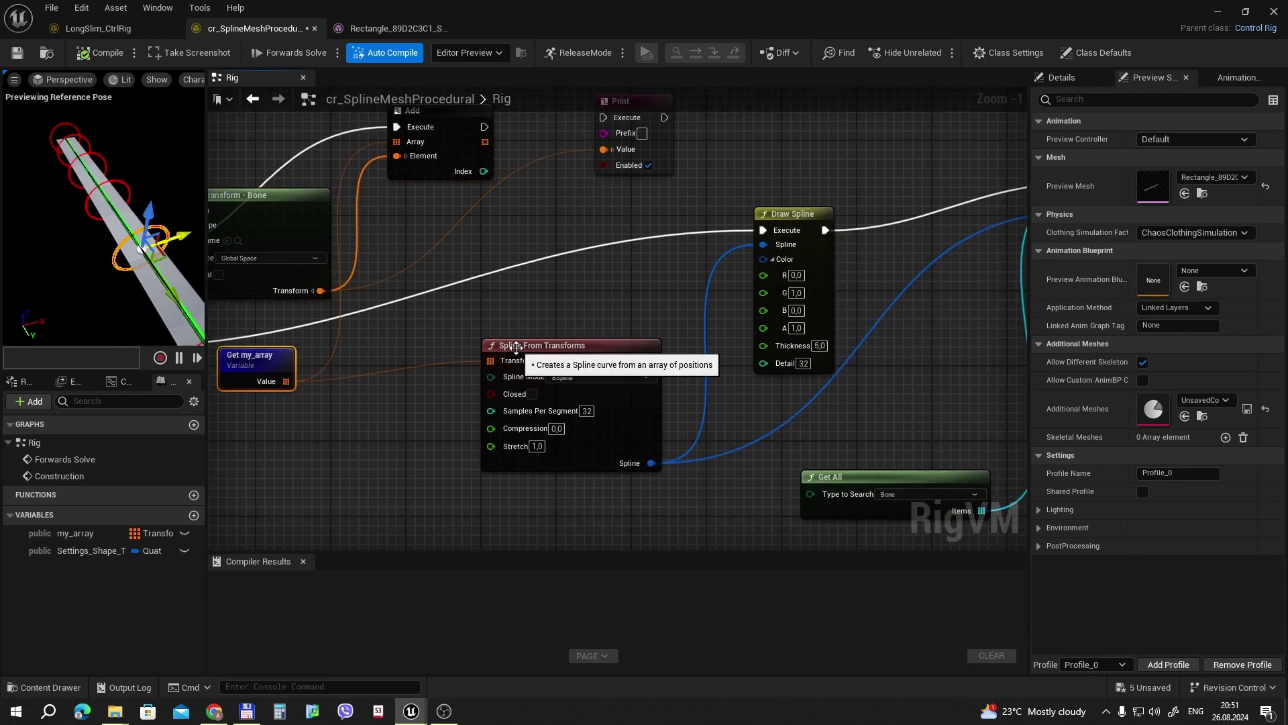
right_drag(622, 380, 565, 389)
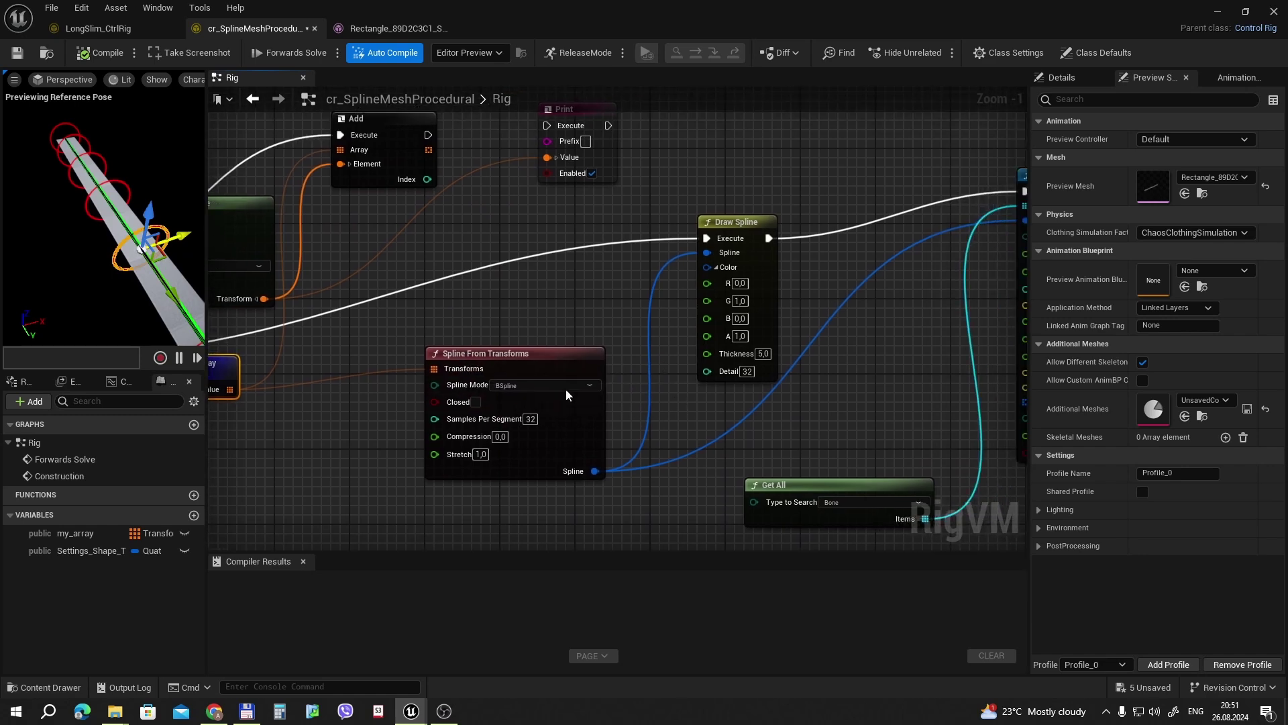
click(523, 385)
right_drag(667, 387, 615, 419)
scroll(627, 371, down, 1)
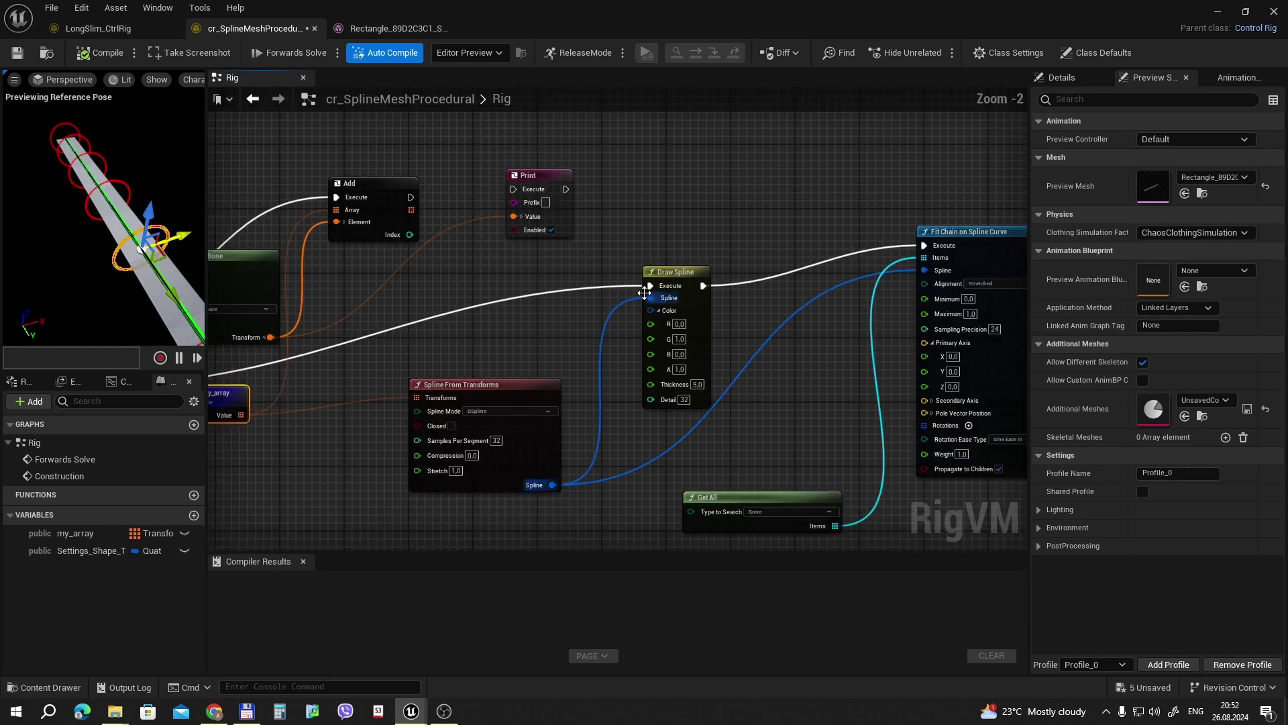
click(657, 281)
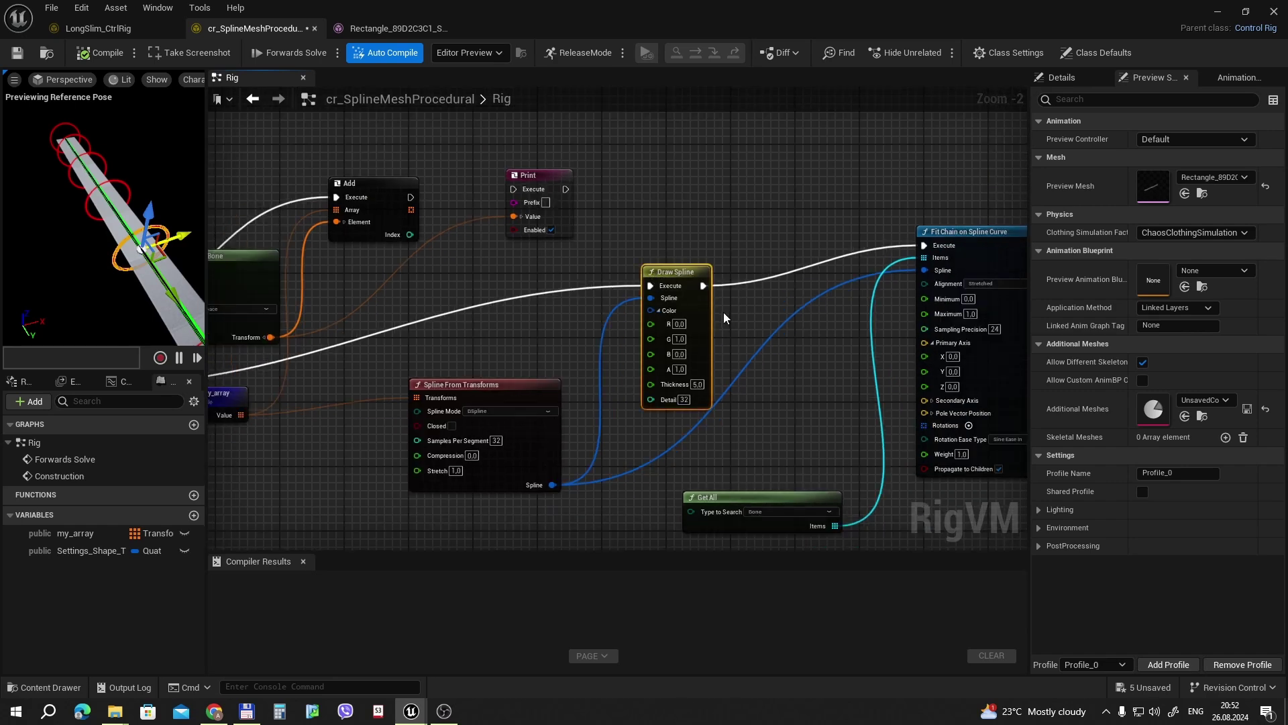
right_drag(723, 312, 589, 311)
click(811, 232)
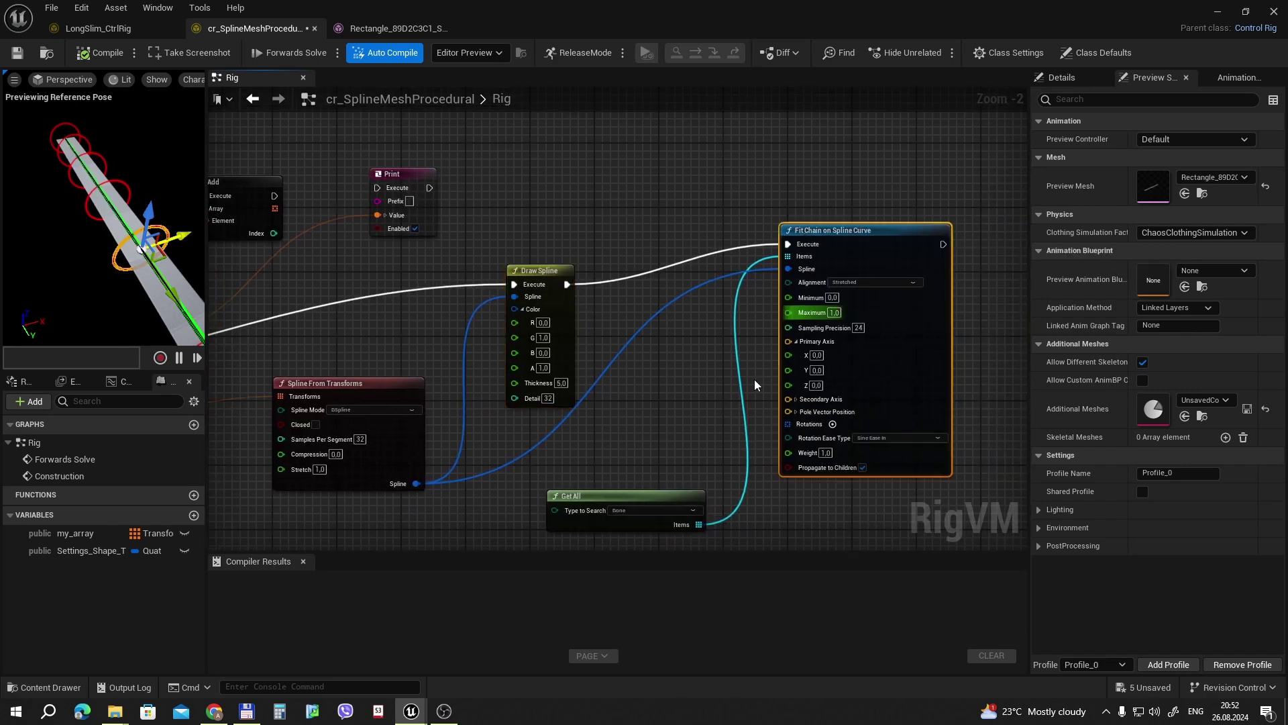
right_drag(696, 430, 679, 356)
click(627, 416)
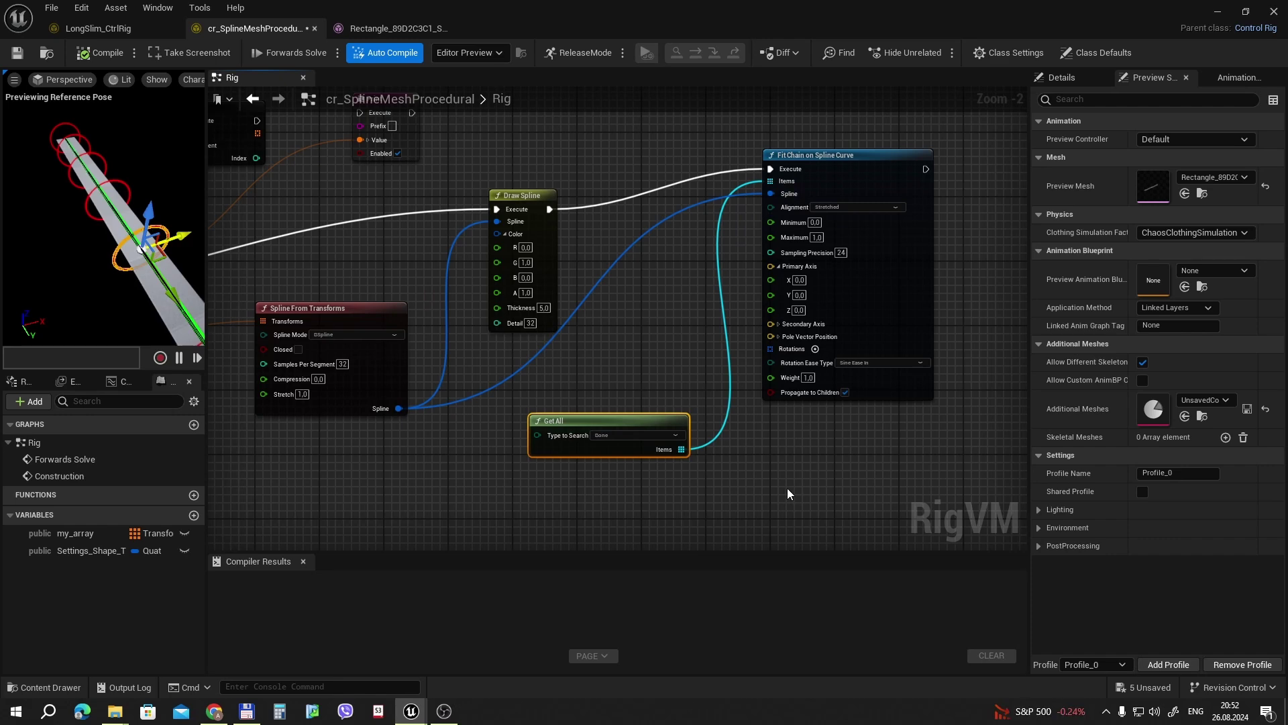
- In the level, slide NewControl_3 and NewControl_2 to bend the strip, then restore the rig editor
click(1219, 12)
click(783, 348)
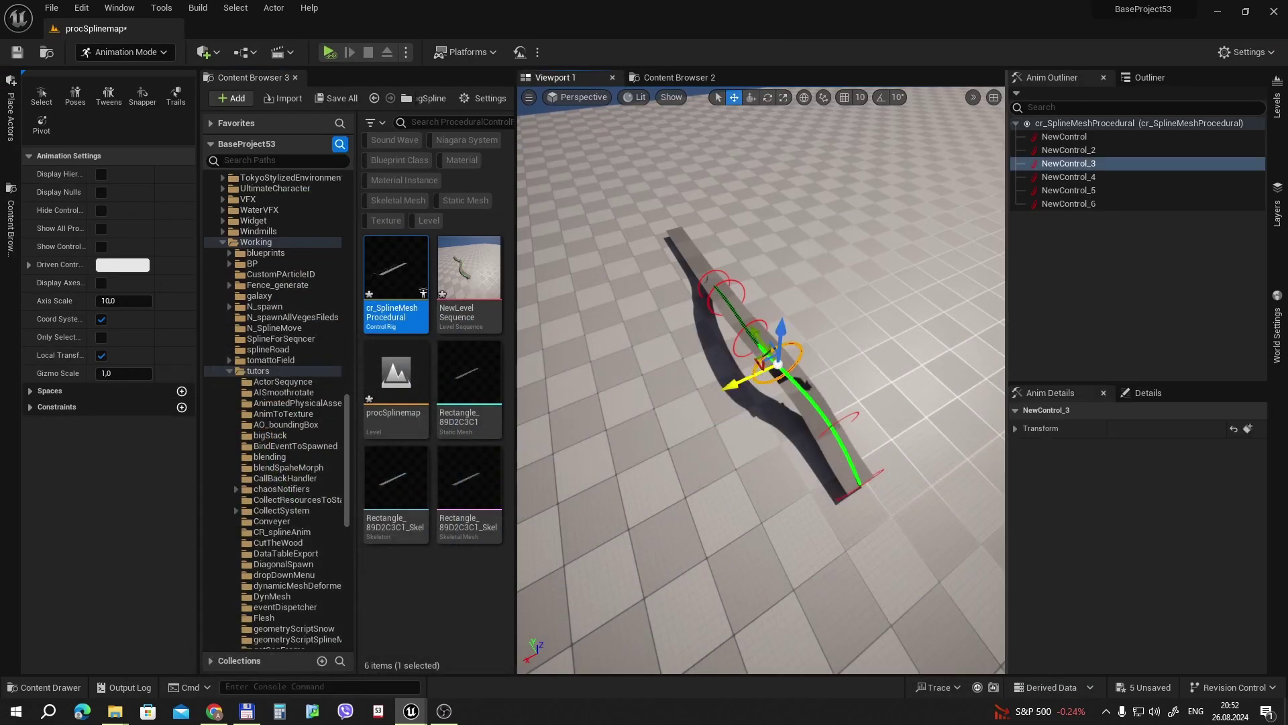
drag(735, 383, 700, 400)
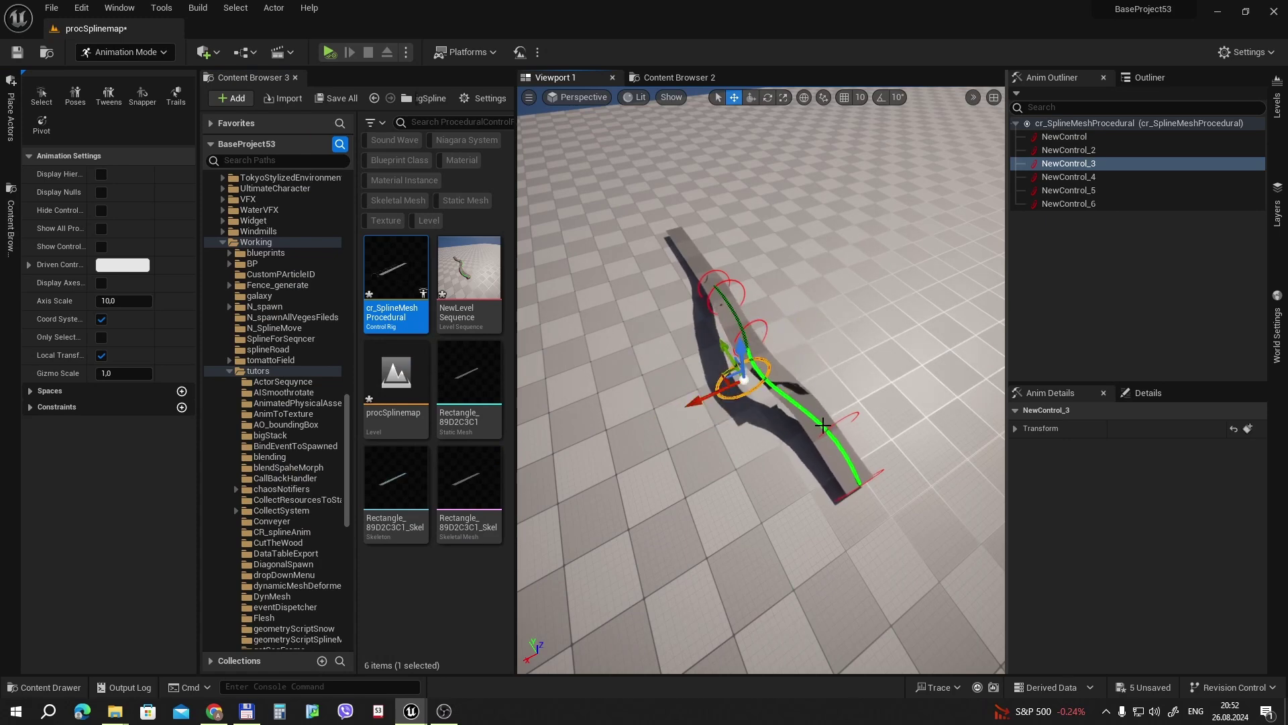
click(838, 423)
mouse_move(810, 443)
mouse_down()
mouse_move(780, 459)
mouse_move(828, 374)
mouse_move(819, 429)
mouse_up()
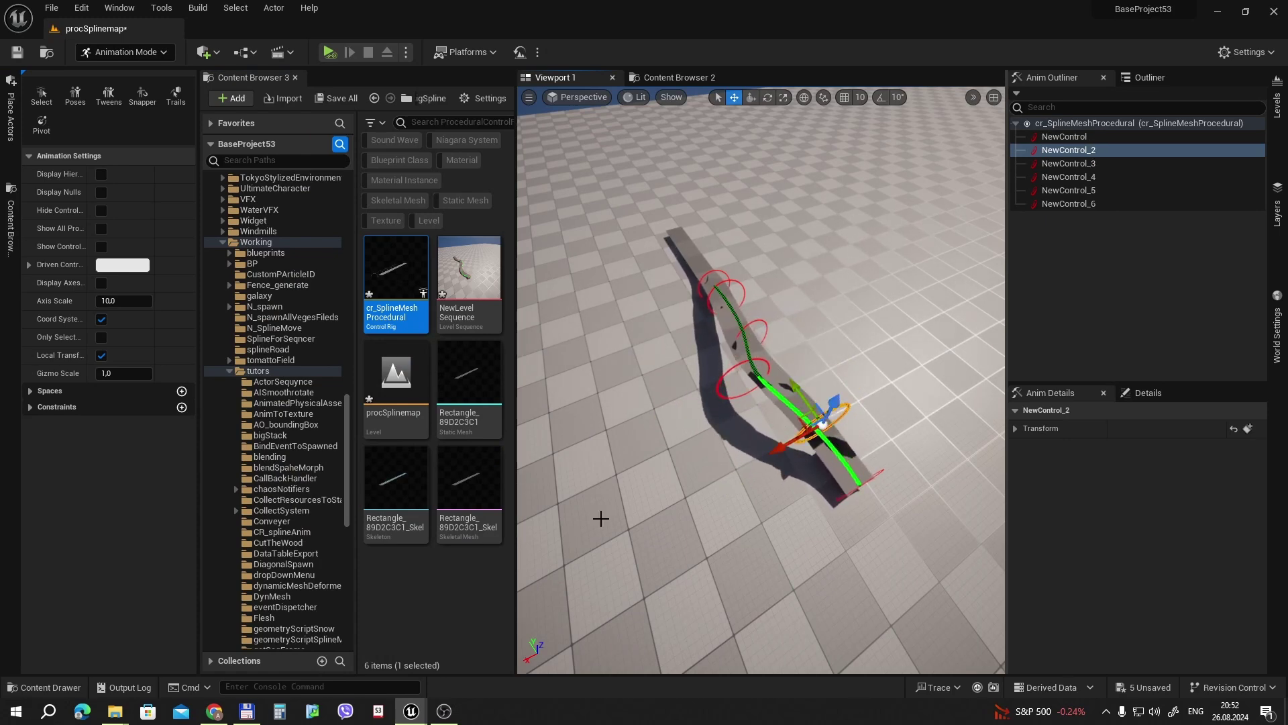
mouse_move(402, 713)
click(441, 651)
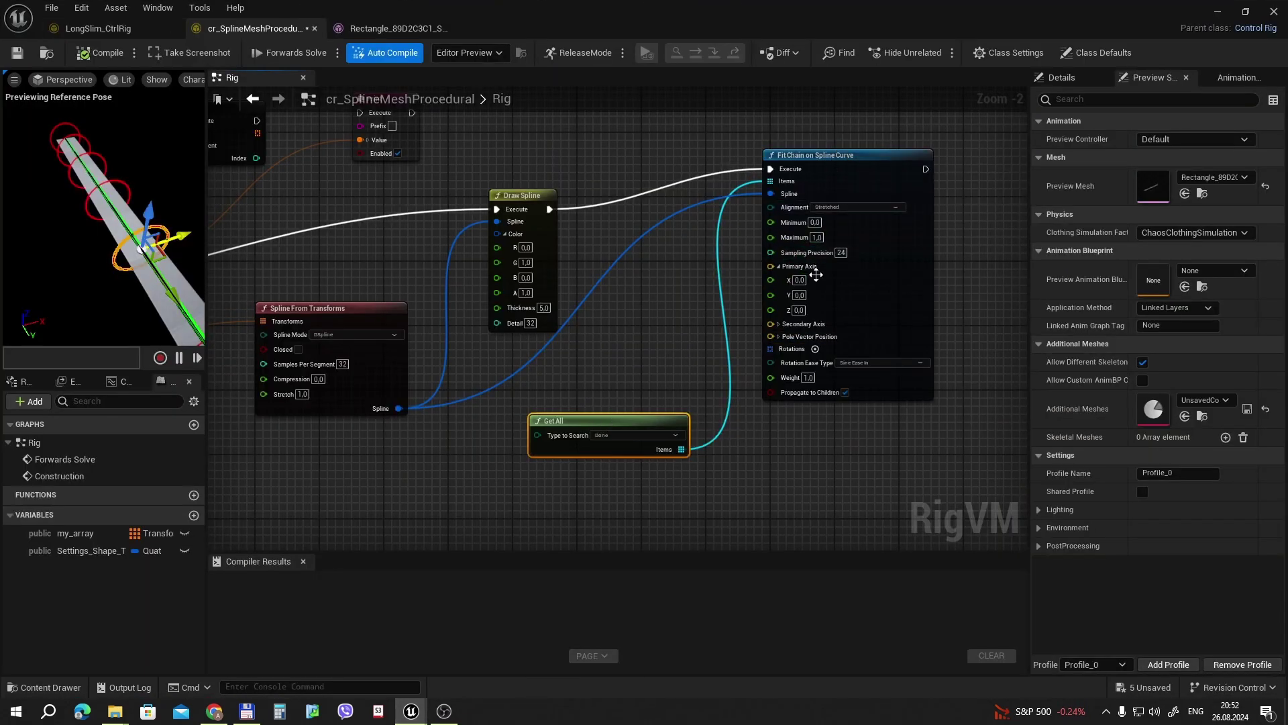
- Keep Fit Chain on Spline Curve's Alignment at Stretched and select the Spline From Transforms node
click(844, 207)
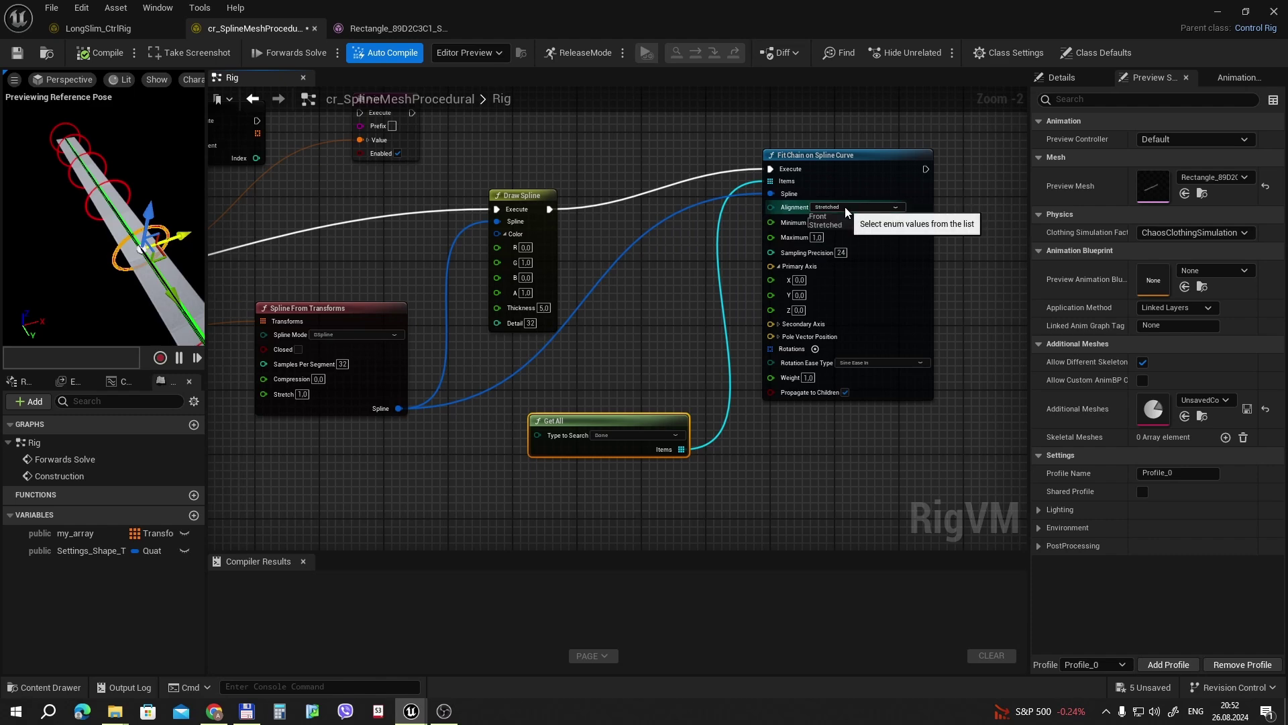
click(844, 206)
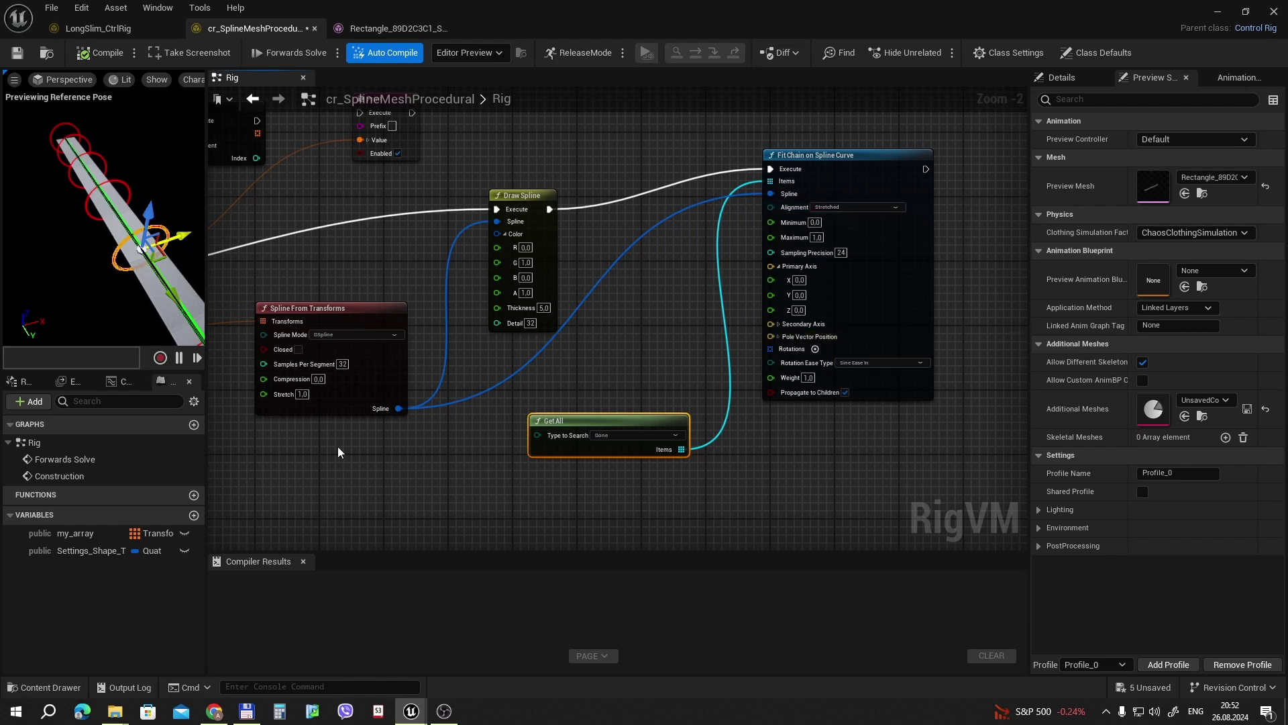
right_drag(337, 367, 492, 366)
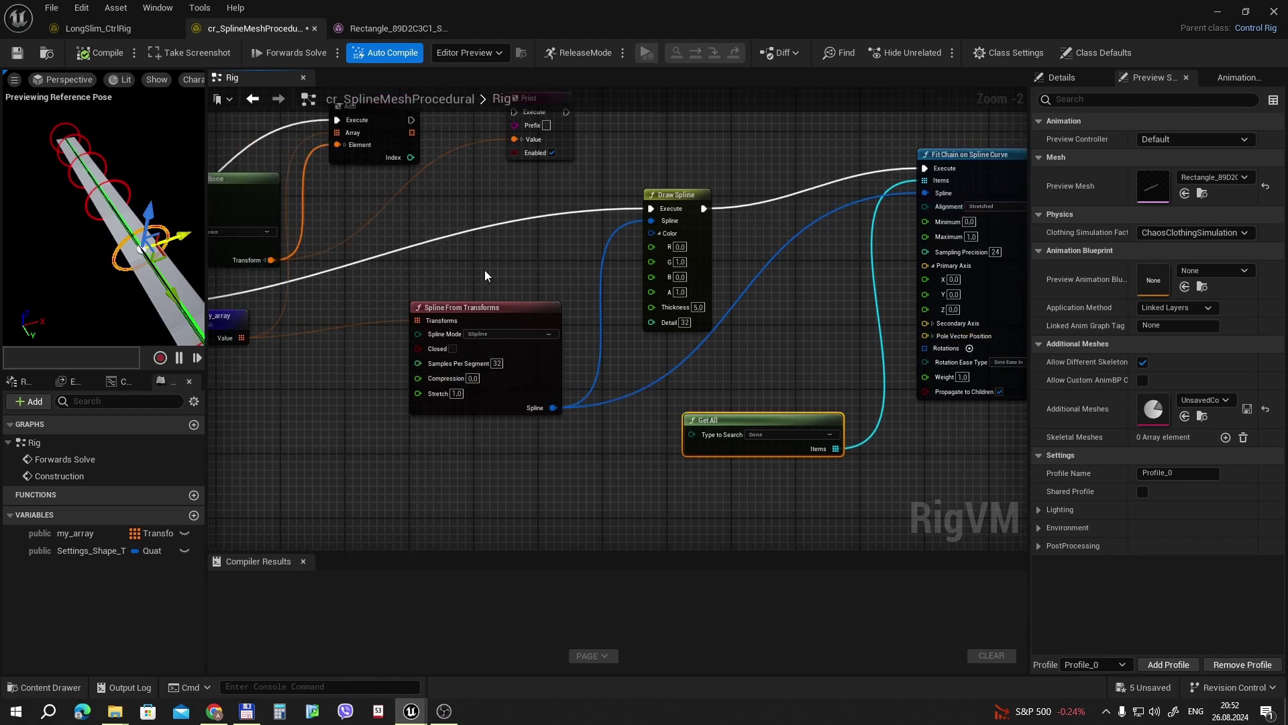
click(478, 308)
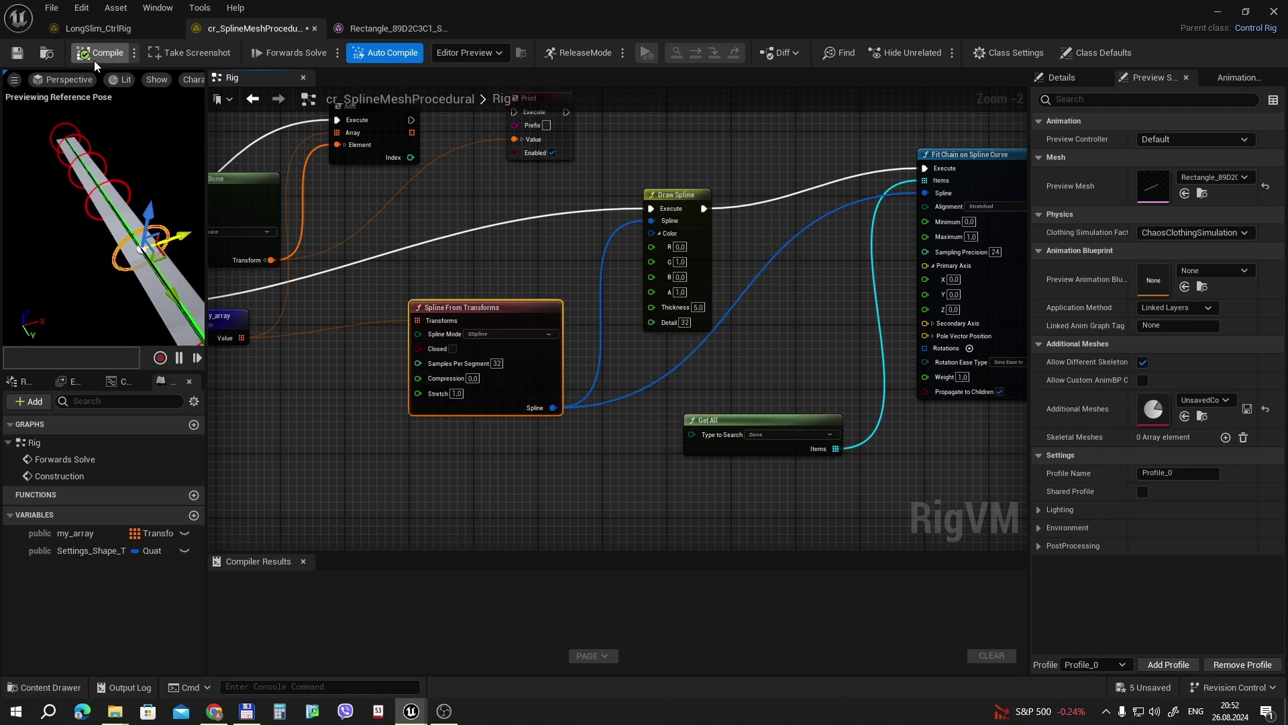
- Back in the level, move NewControl_6 to curve the strip's top end
click(1216, 9)
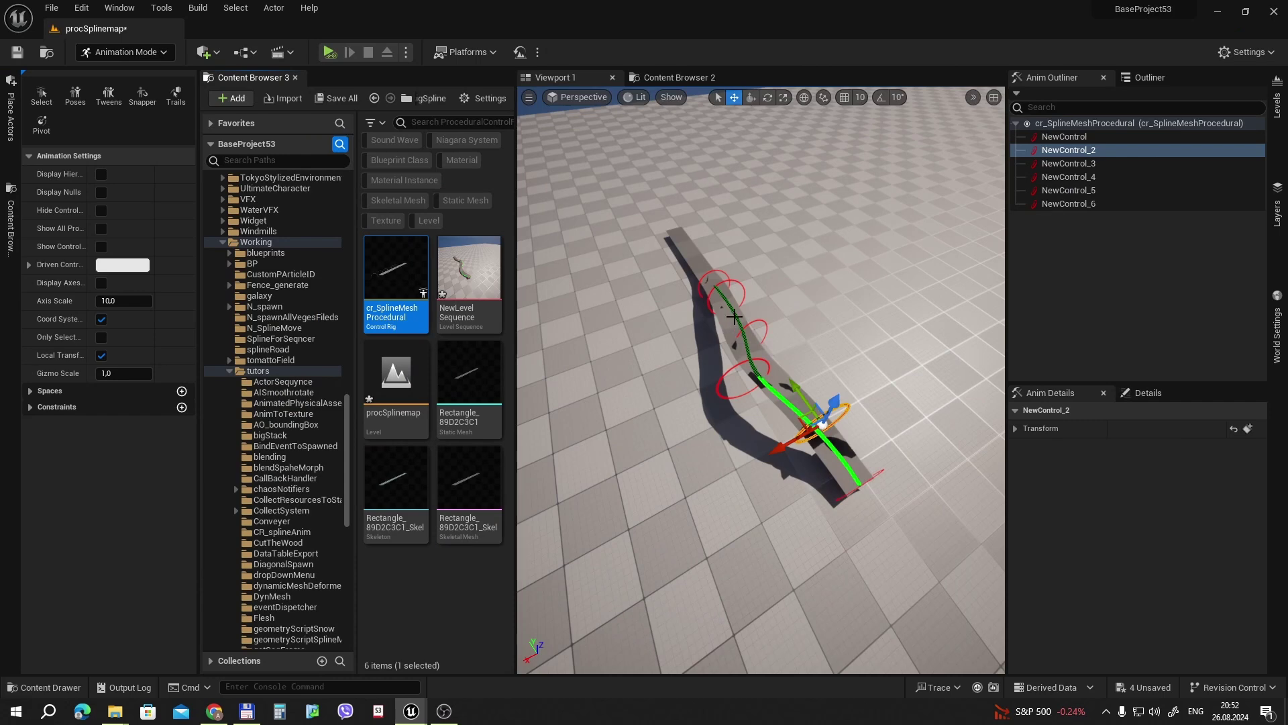
click(722, 275)
mouse_move(676, 295)
mouse_down()
mouse_move(631, 299)
mouse_move(681, 298)
mouse_up()
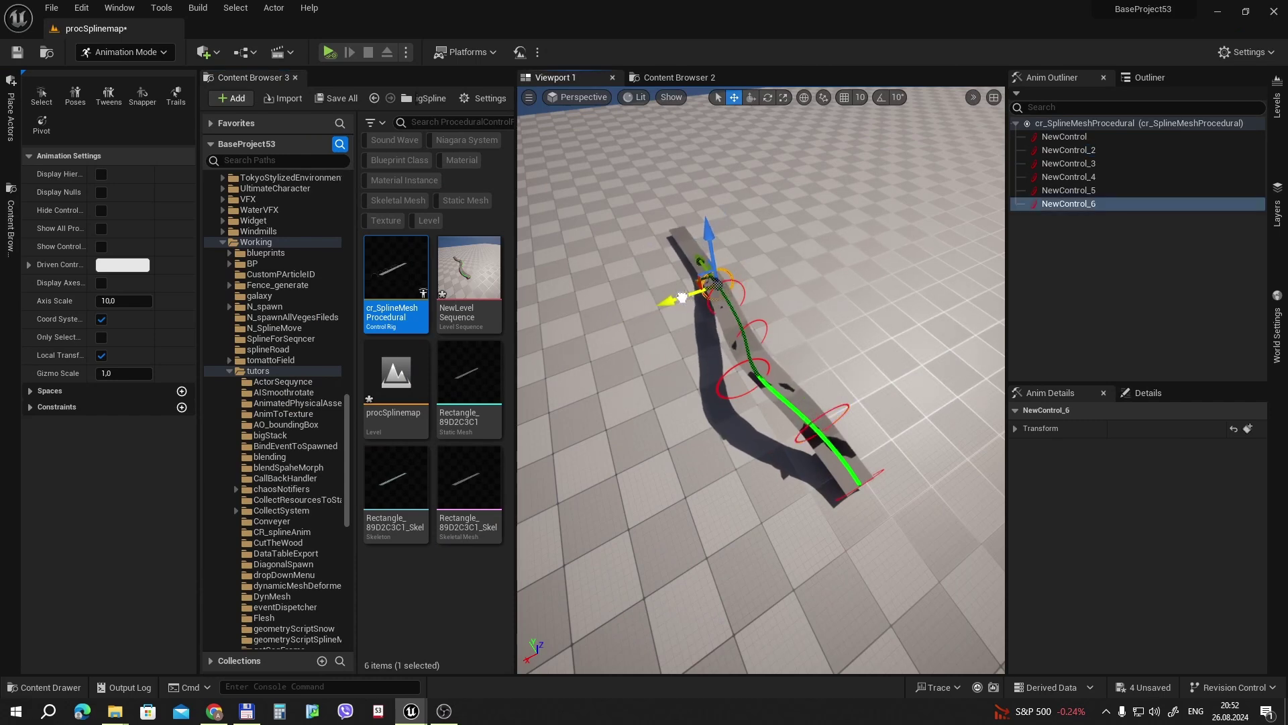